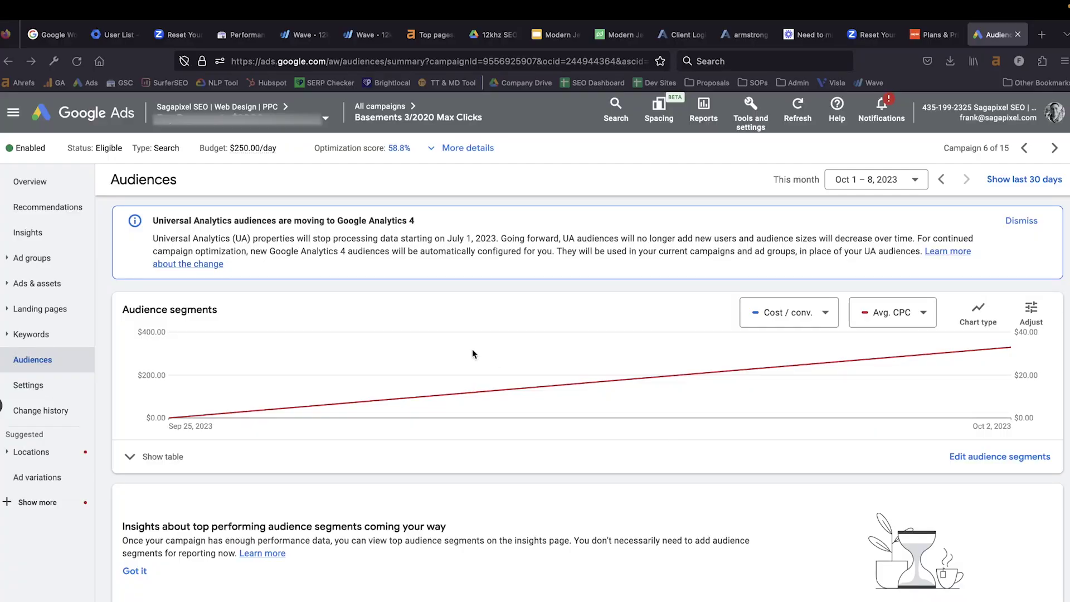
Step: Expand the Demographics data table and review the campaign's performance and exclusions by age group
{"action": "scroll", "coordinate": [418, 464], "scroll_direction": "down", "scroll_amount": 4}
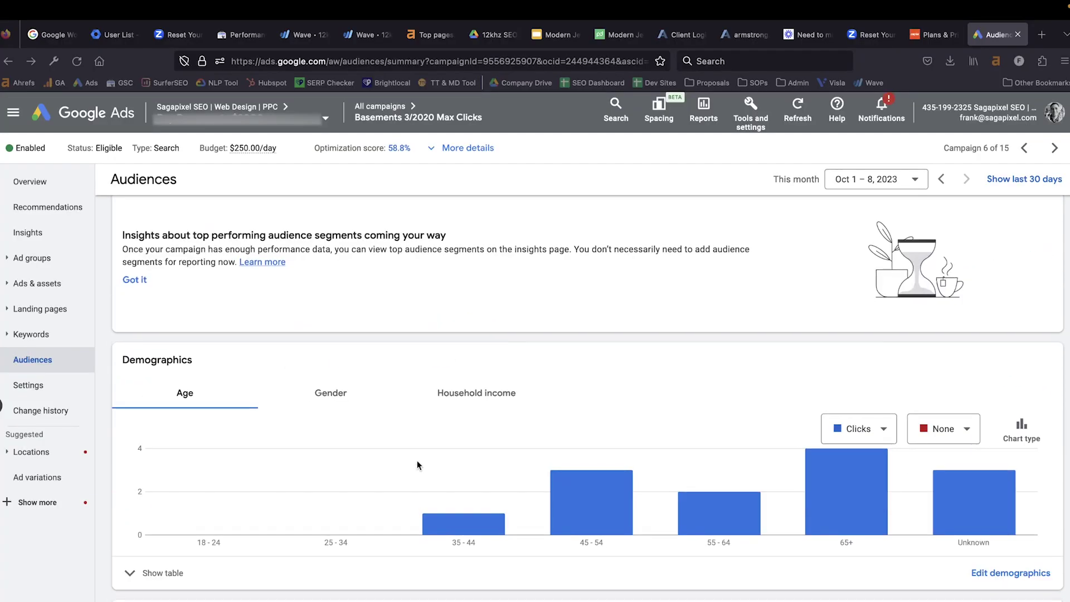
{"action": "left_click", "coordinate": [128, 575]}
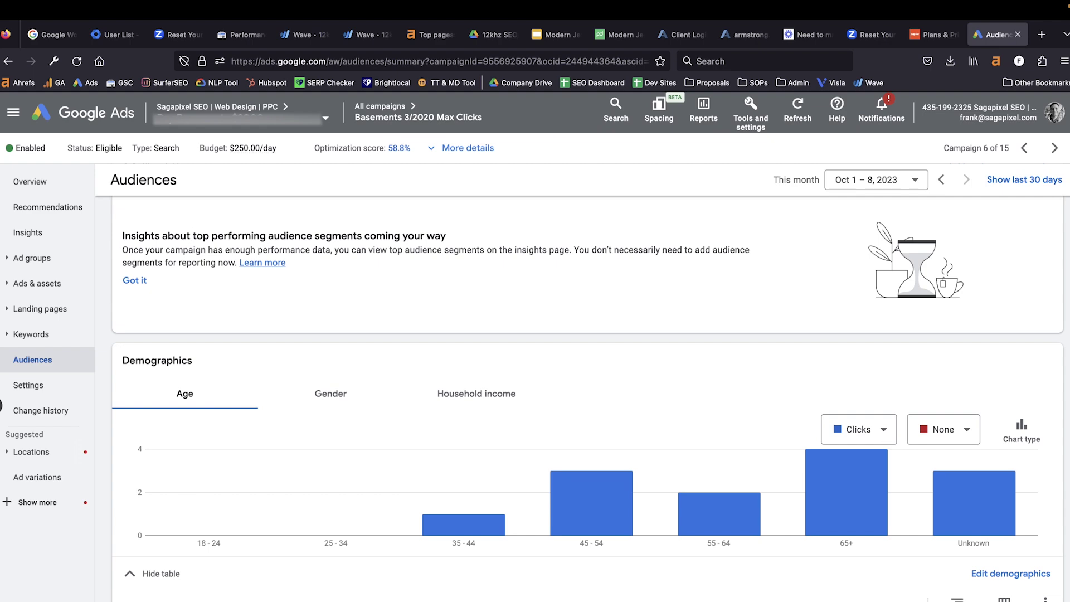
{"action": "scroll", "coordinate": [161, 407], "scroll_direction": "down", "scroll_amount": 5}
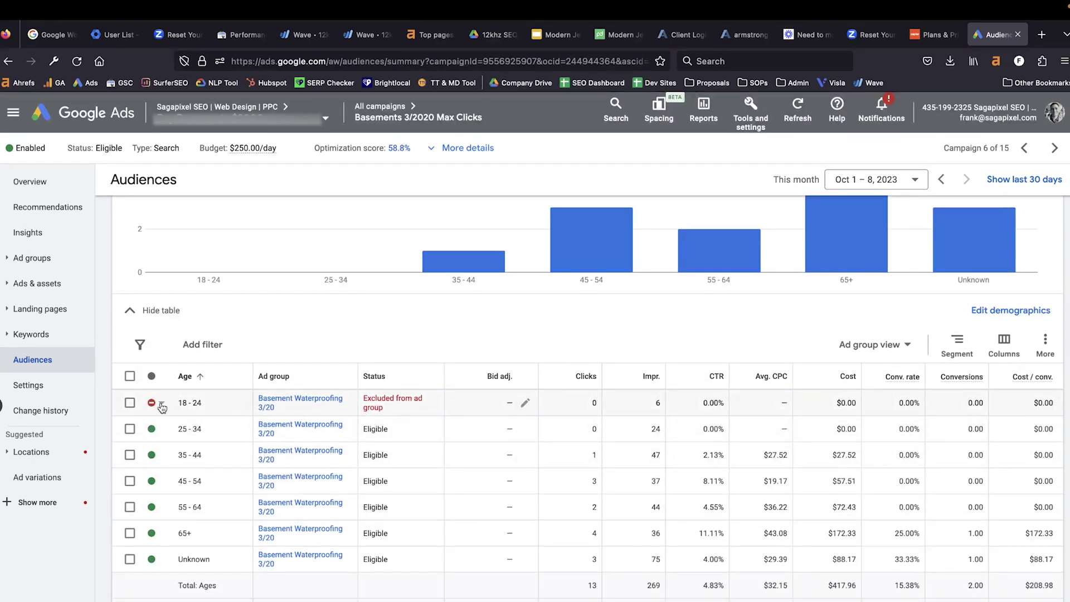
Step: Review the demographics by gender and by household income, and collapse the data table
{"action": "scroll", "coordinate": [159, 406], "scroll_direction": "up", "scroll_amount": 2}
{"action": "left_click", "coordinate": [338, 246]}
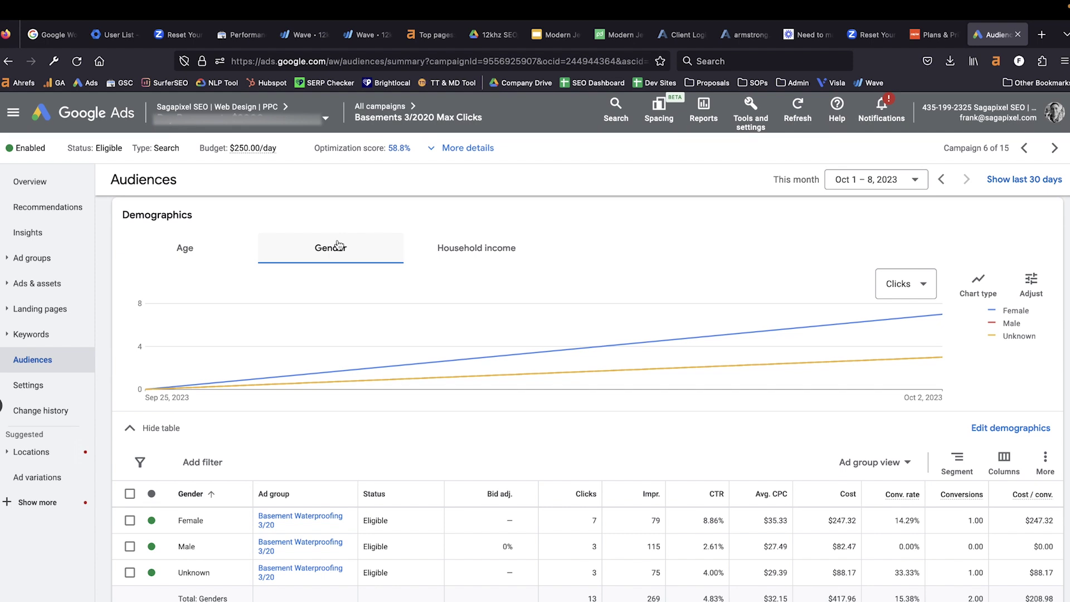
{"action": "left_click", "coordinate": [460, 249]}
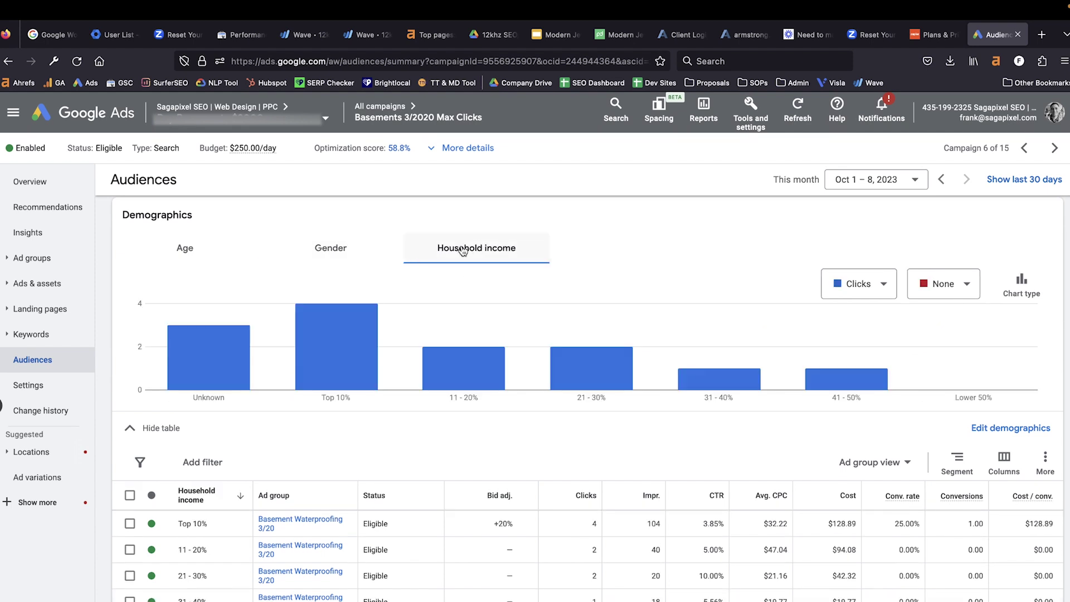
{"action": "scroll", "coordinate": [250, 482], "scroll_direction": "down", "scroll_amount": 2}
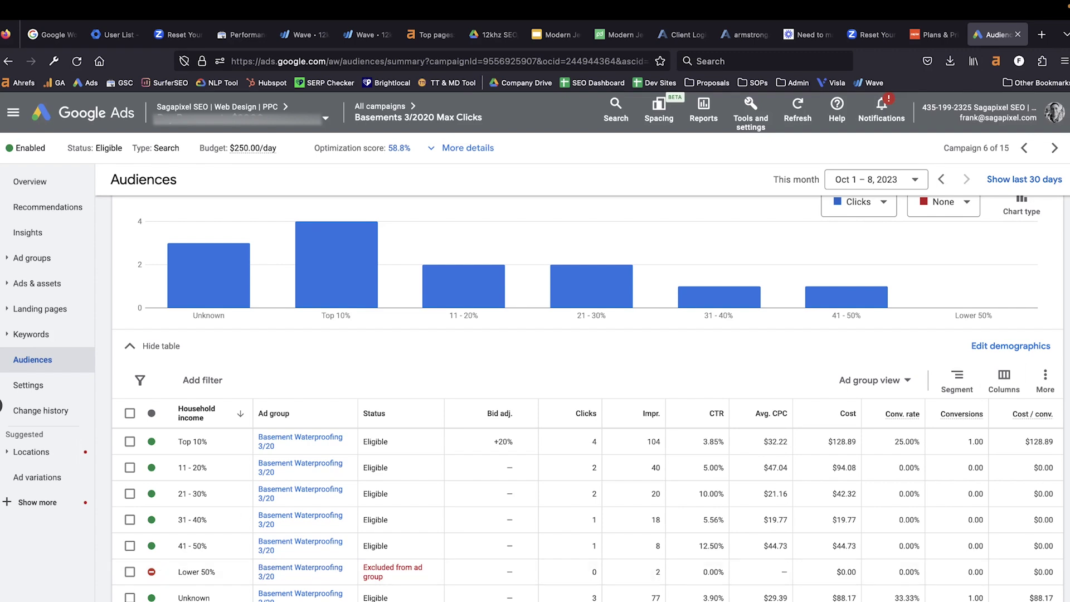
{"action": "left_click", "coordinate": [161, 345]}
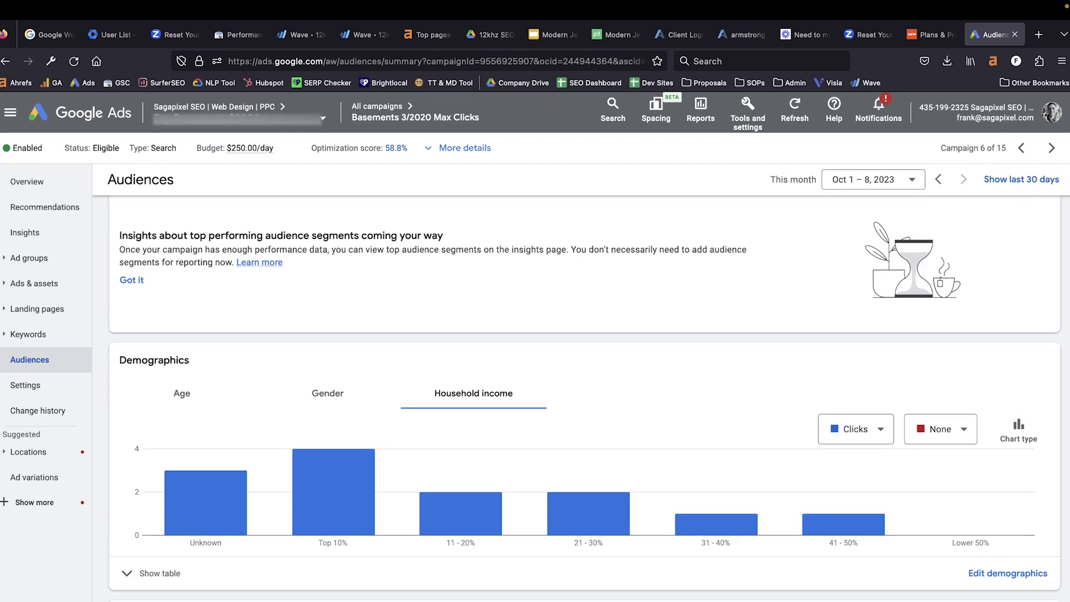
Step: Examine the audience segments table, including its bid adjustments and targeting settings
{"action": "scroll", "coordinate": [322, 373], "scroll_direction": "down", "scroll_amount": 2}
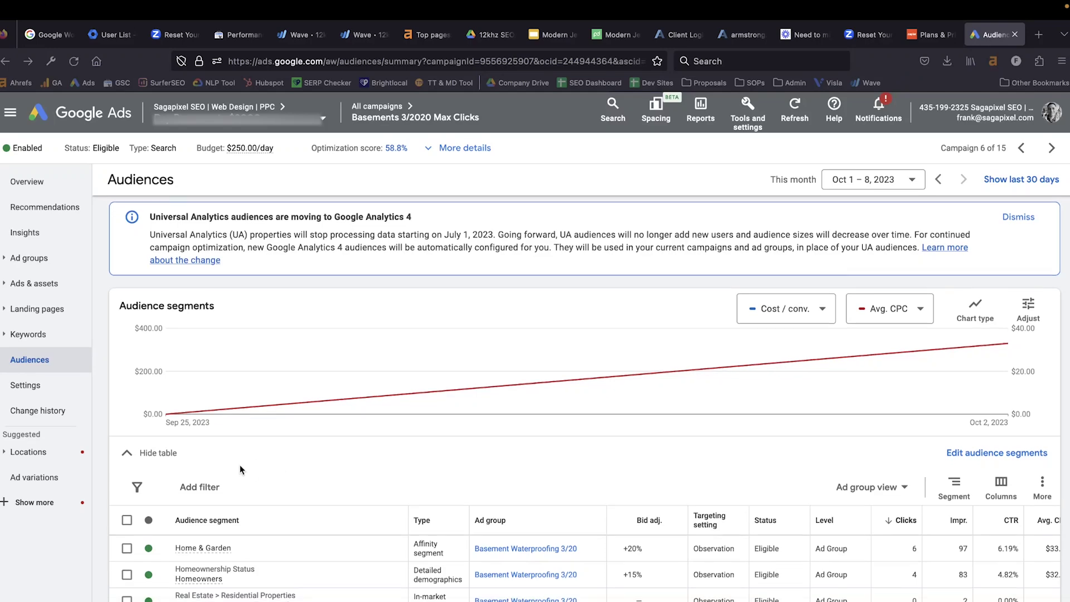
{"action": "scroll", "coordinate": [239, 465], "scroll_direction": "down", "scroll_amount": 3}
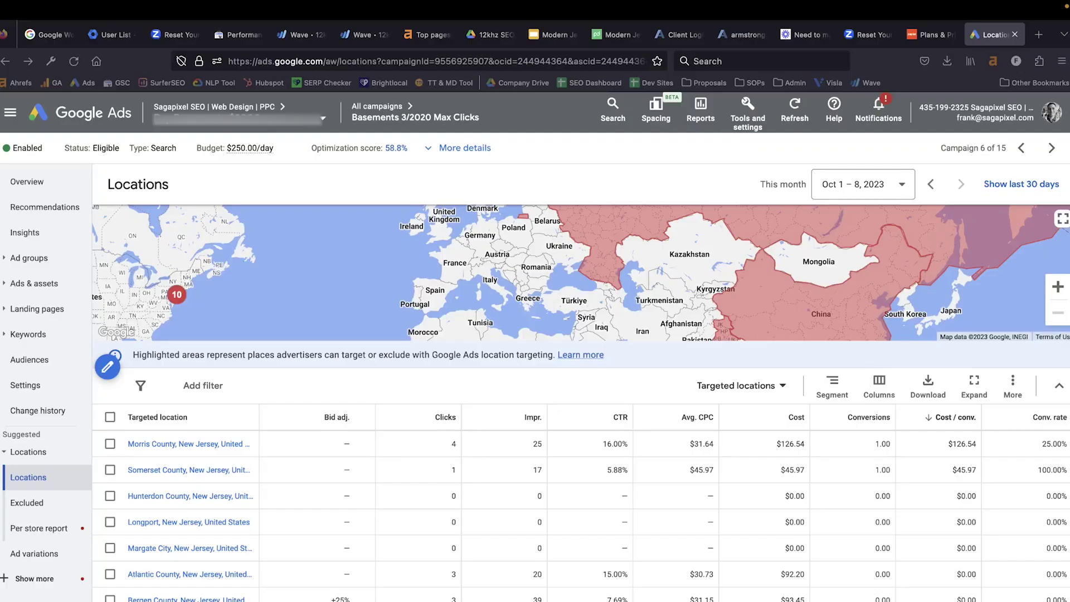
Step: Set the Locations report's date range to All time and compare the cost per conversion across the targeted counties
{"action": "left_click", "coordinate": [874, 184]}
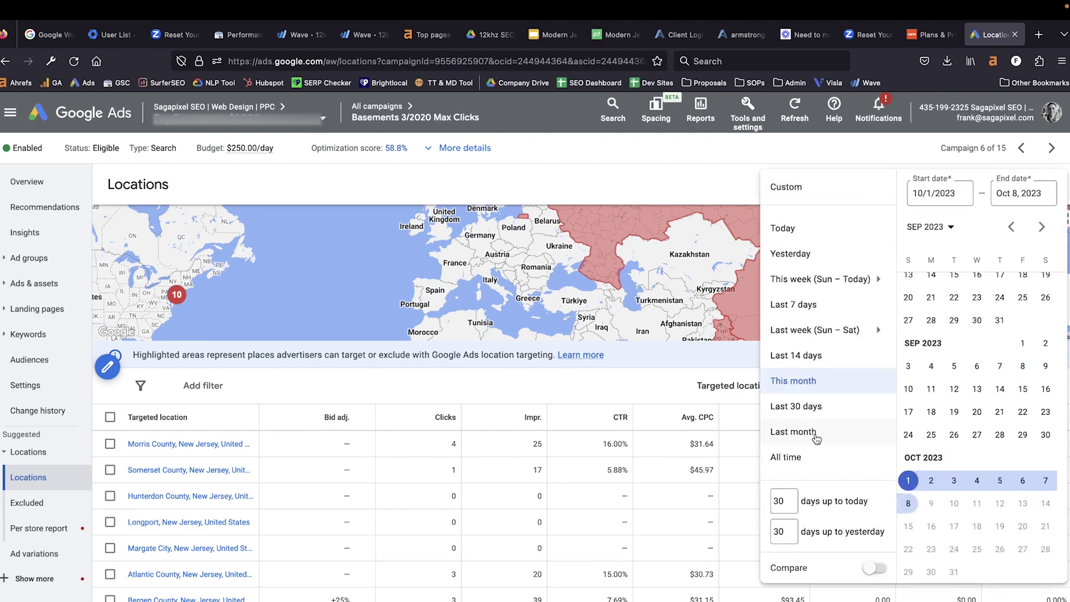
{"action": "left_click", "coordinate": [797, 458]}
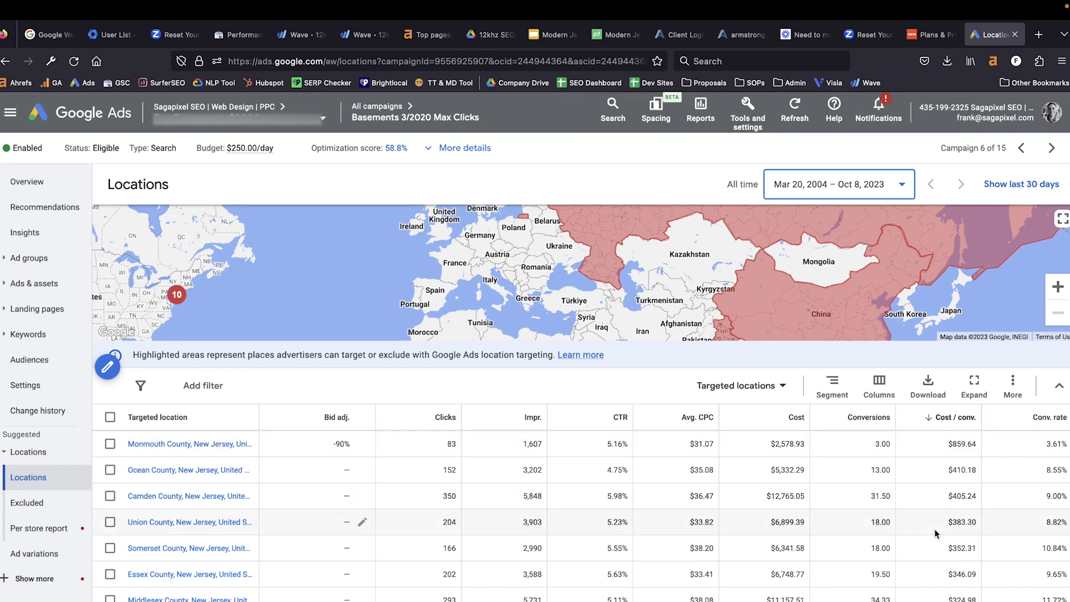
{"action": "scroll", "coordinate": [950, 478], "scroll_direction": "down", "scroll_amount": 1}
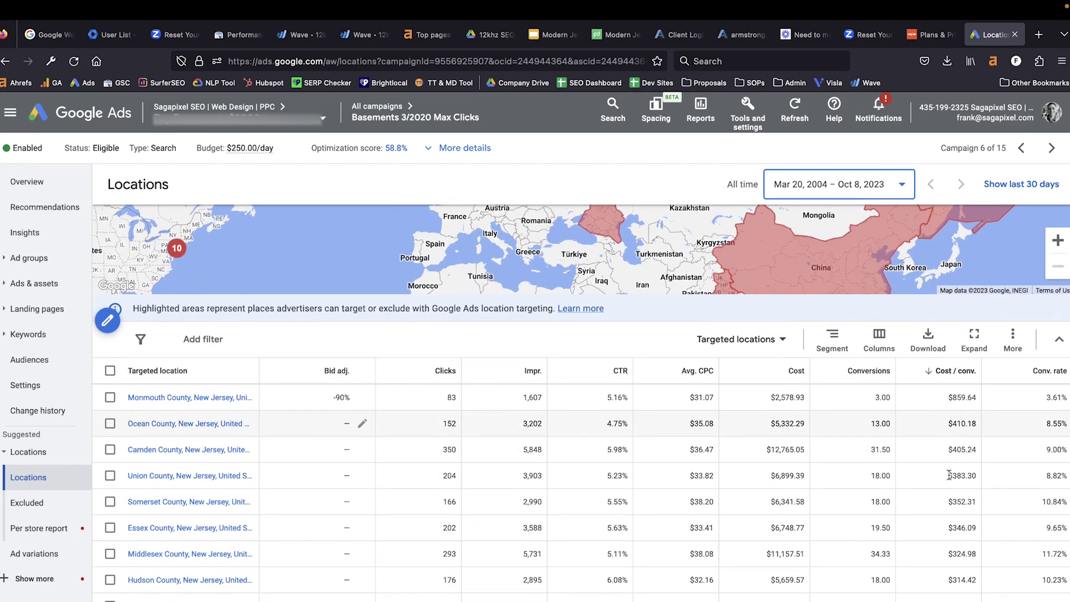
{"action": "scroll", "coordinate": [949, 471], "scroll_direction": "down", "scroll_amount": 4}
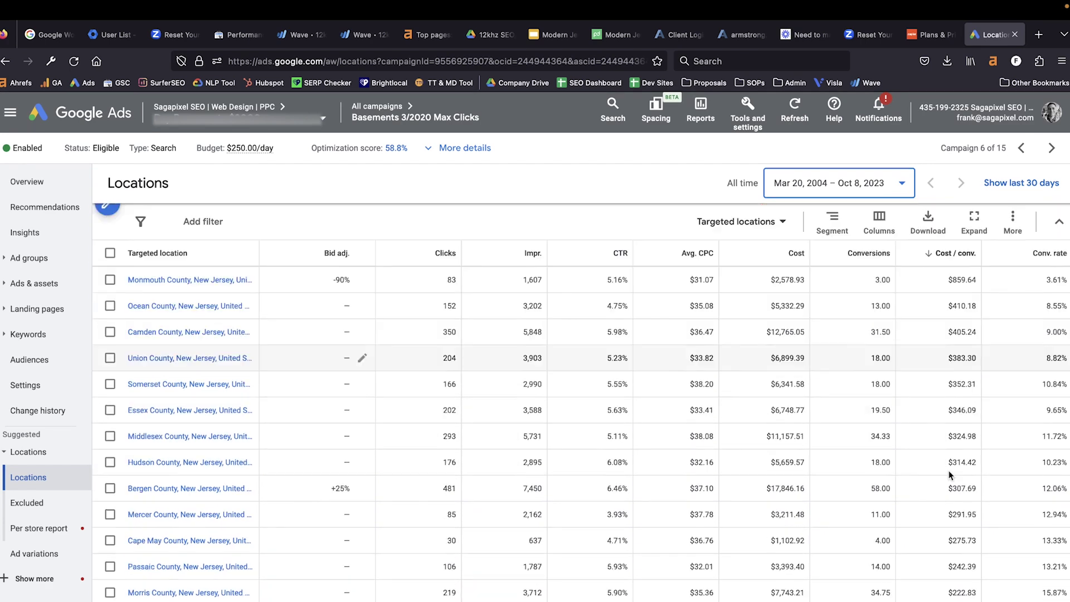
{"action": "scroll", "coordinate": [952, 462], "scroll_direction": "down", "scroll_amount": 1}
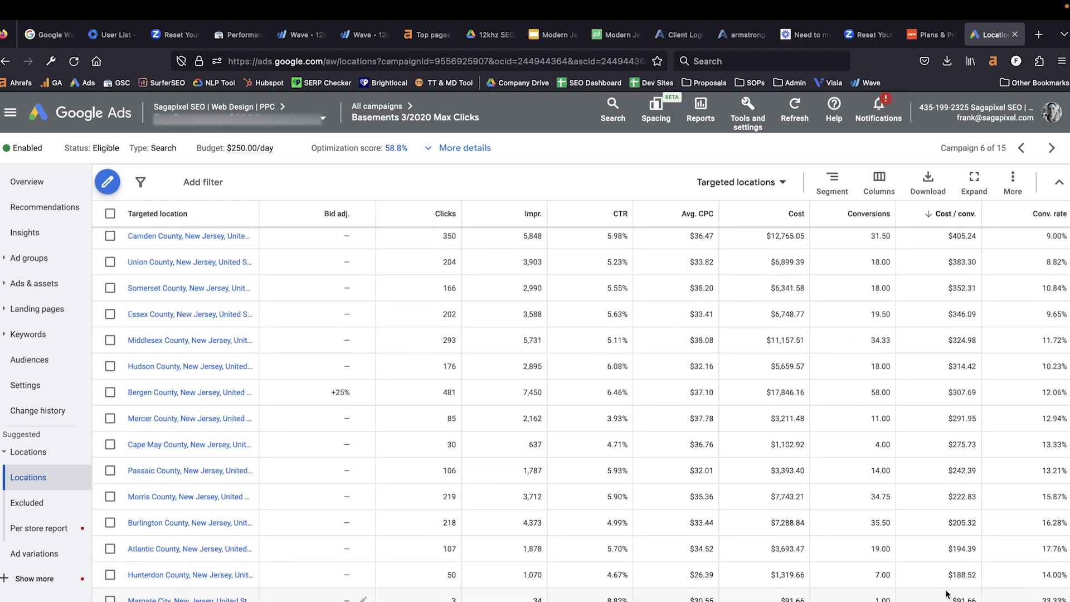
{"action": "scroll", "coordinate": [950, 582], "scroll_direction": "up", "scroll_amount": 5}
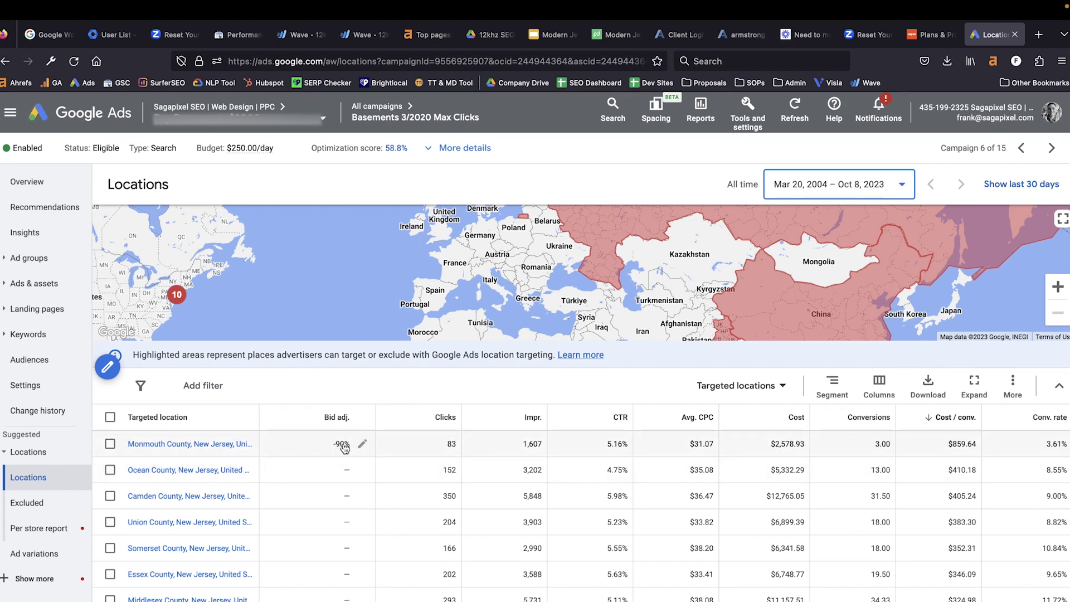
Step: Remove Monmouth County, New Jersey from the campaign's targeted locations
{"action": "left_click", "coordinate": [110, 444]}
{"action": "left_click", "coordinate": [190, 386]}
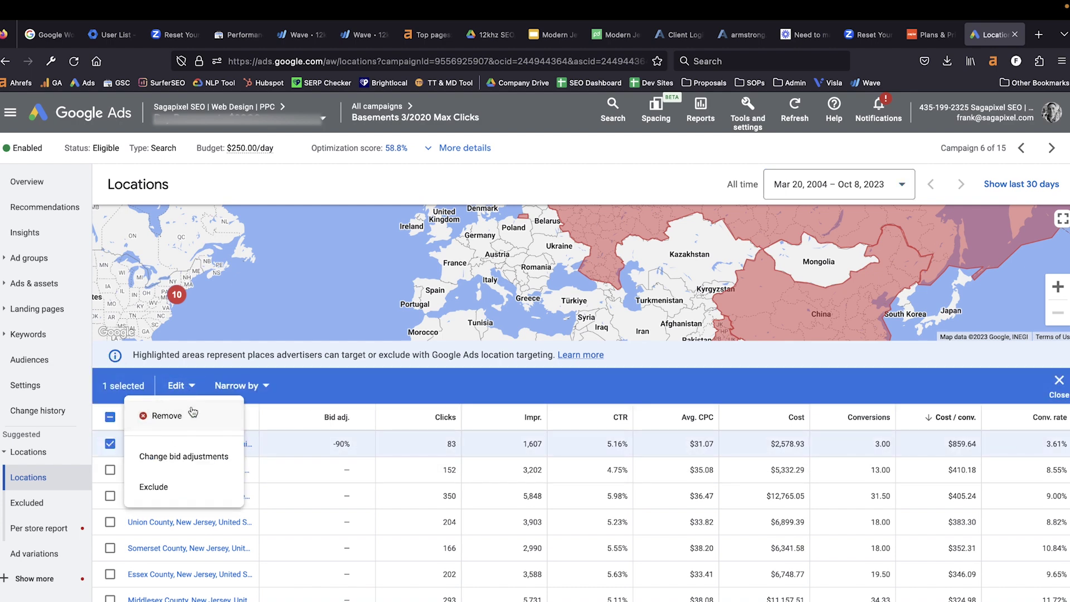
{"action": "left_click", "coordinate": [185, 416]}
{"action": "left_click", "coordinate": [657, 418]}
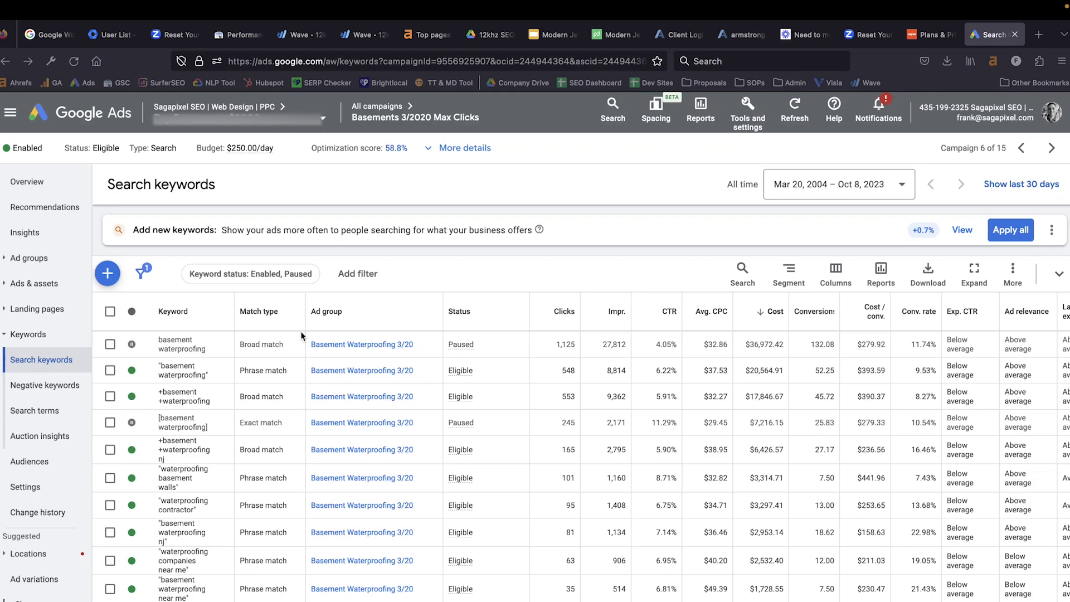
Step: Examine the search keywords' match types, costs, conversion figures and quality ratings
{"action": "scroll", "coordinate": [550, 460], "scroll_direction": "right", "scroll_amount": 6}
{"action": "scroll", "coordinate": [551, 459], "scroll_direction": "left", "scroll_amount": 6}
{"action": "scroll", "coordinate": [873, 350], "scroll_direction": "down", "scroll_amount": 1}
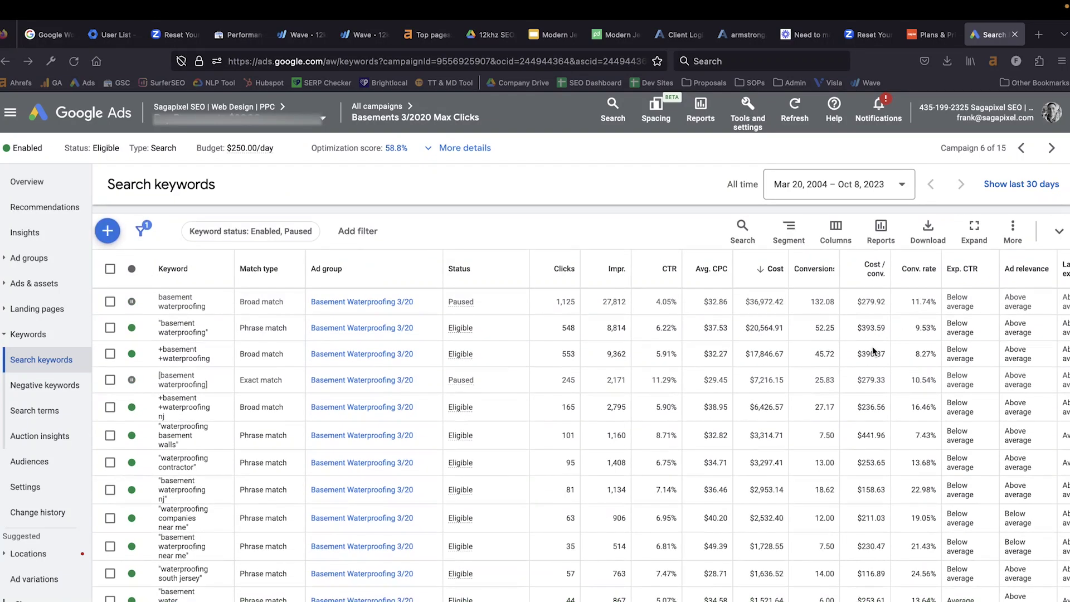
{"action": "scroll", "coordinate": [873, 351], "scroll_direction": "down", "scroll_amount": 2}
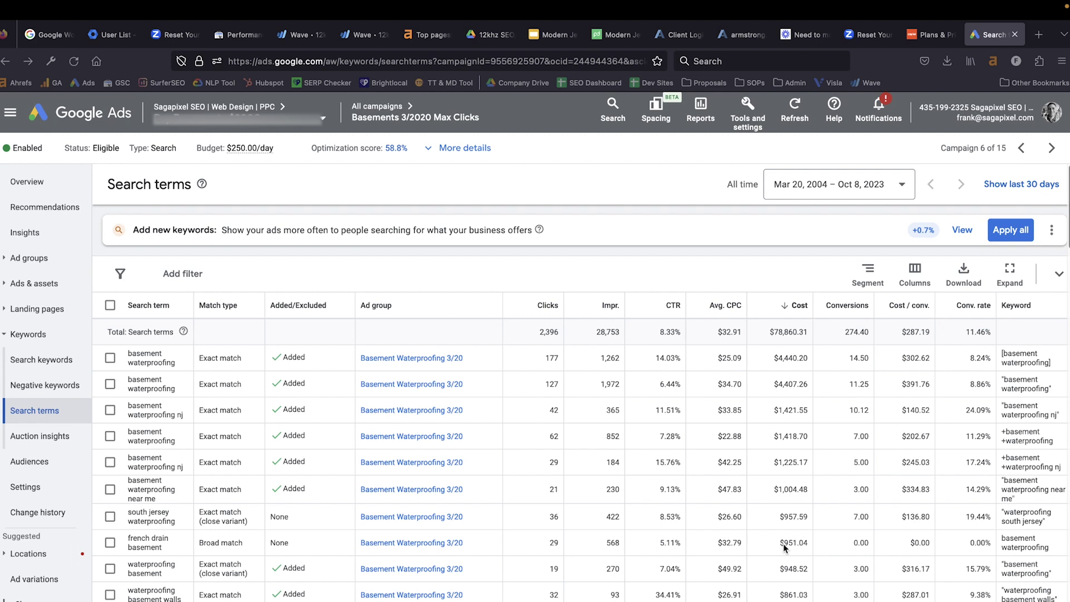
Step: Add the search term "french drain basement" as an exact match negative keyword at the ad group level
{"action": "left_click", "coordinate": [109, 542]}
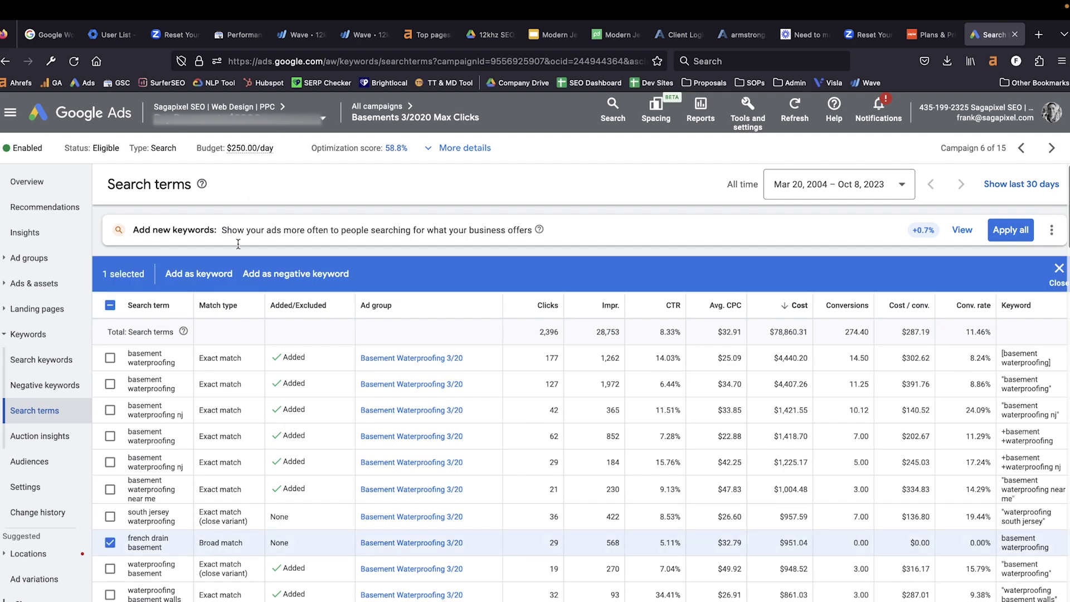
{"action": "left_click", "coordinate": [284, 274]}
{"action": "left_click", "coordinate": [151, 278]}
{"action": "left_click", "coordinate": [115, 250]}
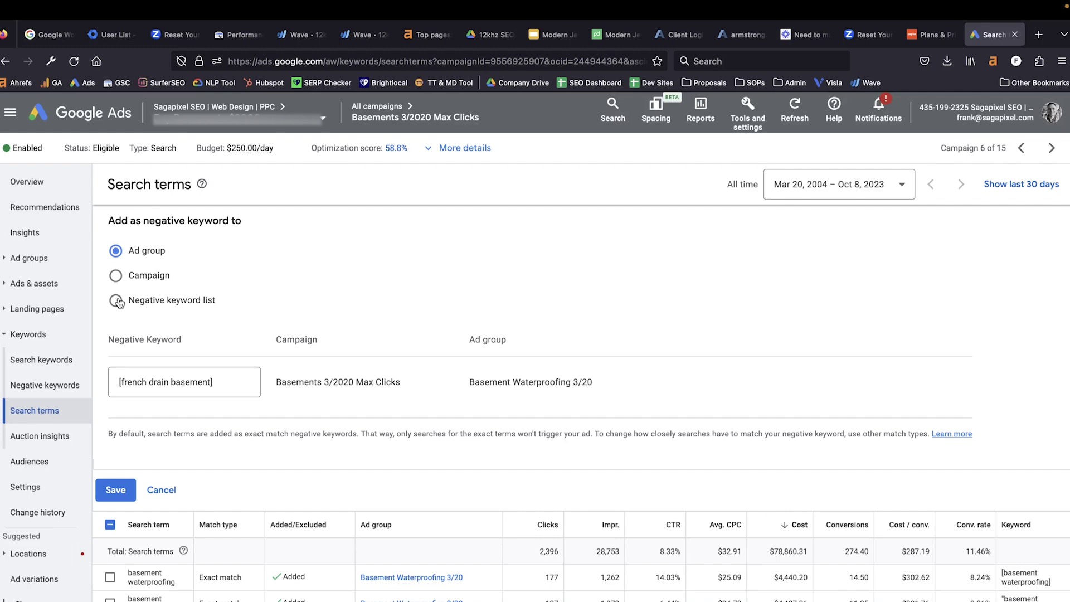
{"action": "left_click", "coordinate": [114, 494]}
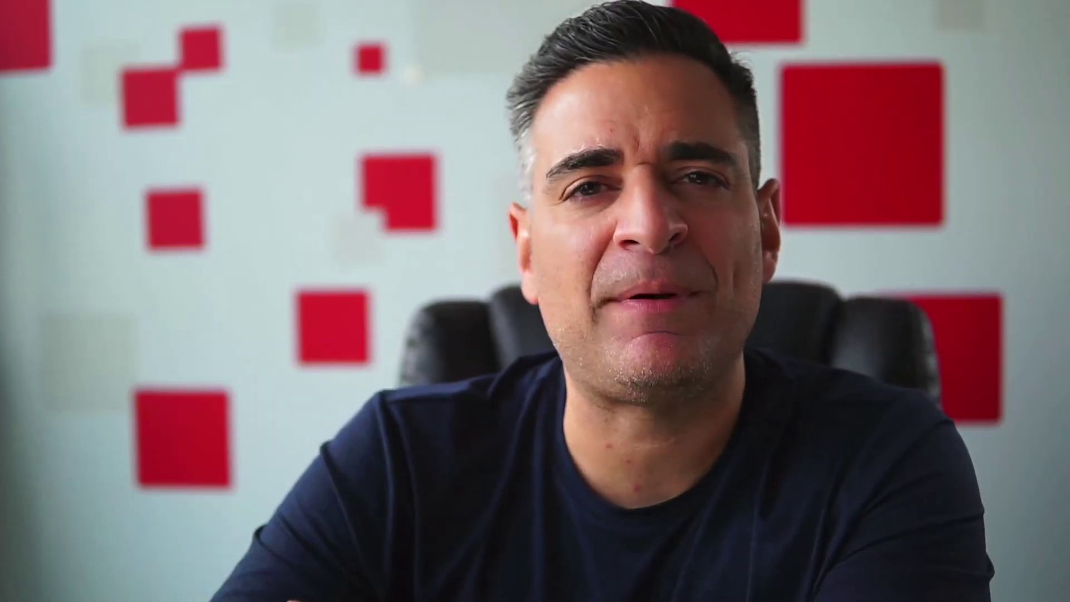
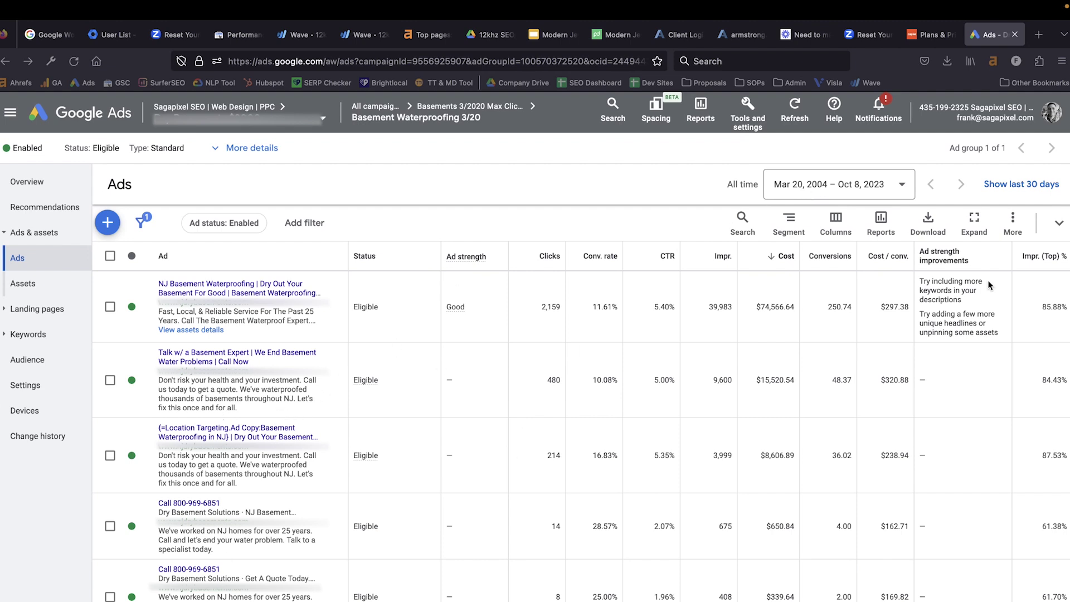
Step: Set the Ads report's date range to the 180 days up to today
{"action": "left_click", "coordinate": [819, 185]}
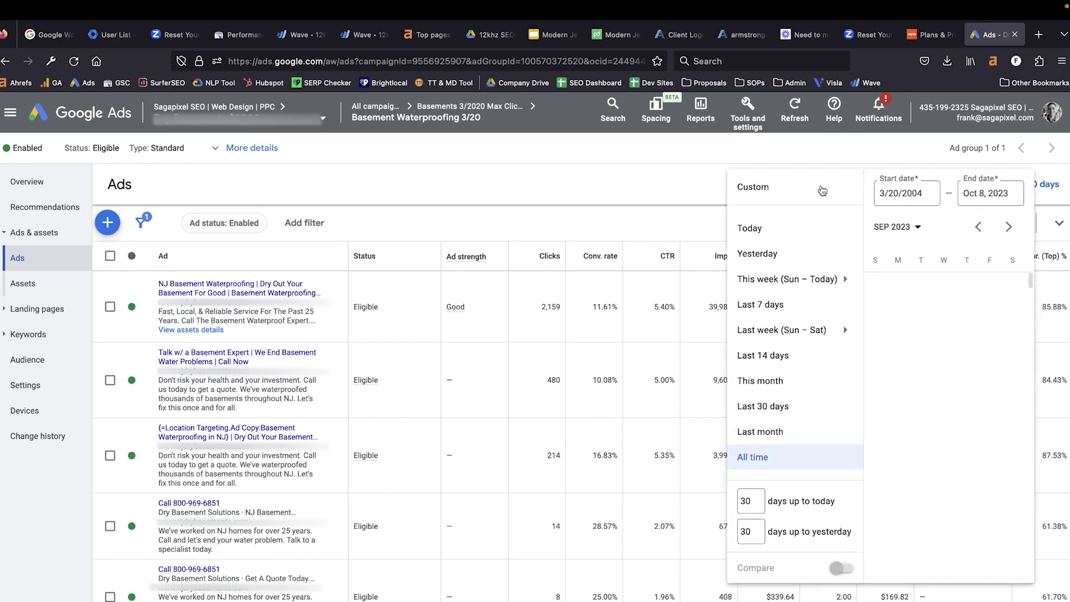
{"action": "left_click", "coordinate": [754, 502]}
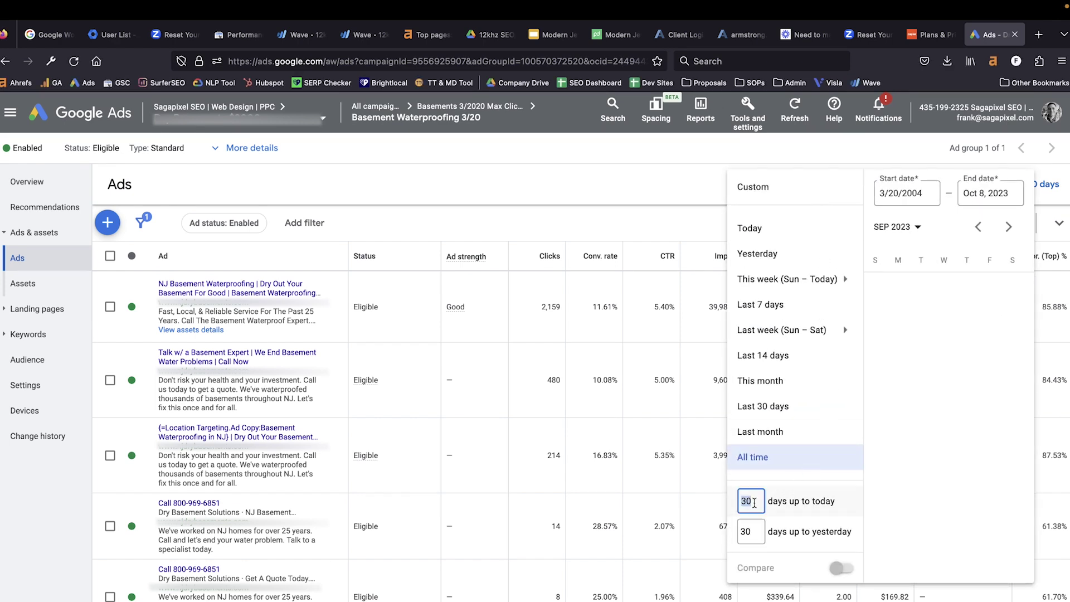
{"action": "type", "text": "180"}
{"action": "key", "text": "Return"}
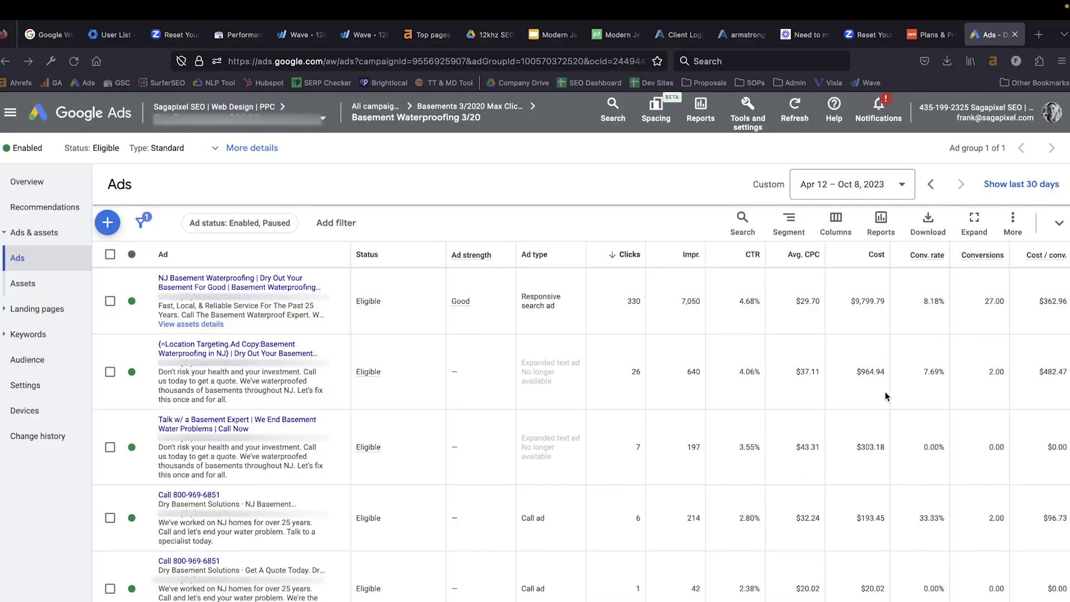
Step: Show the asset details of the NJ Basement Waterproofing responsive search ad and compare its headlines' and descriptions' performance and impressions
{"action": "left_click", "coordinate": [258, 287]}
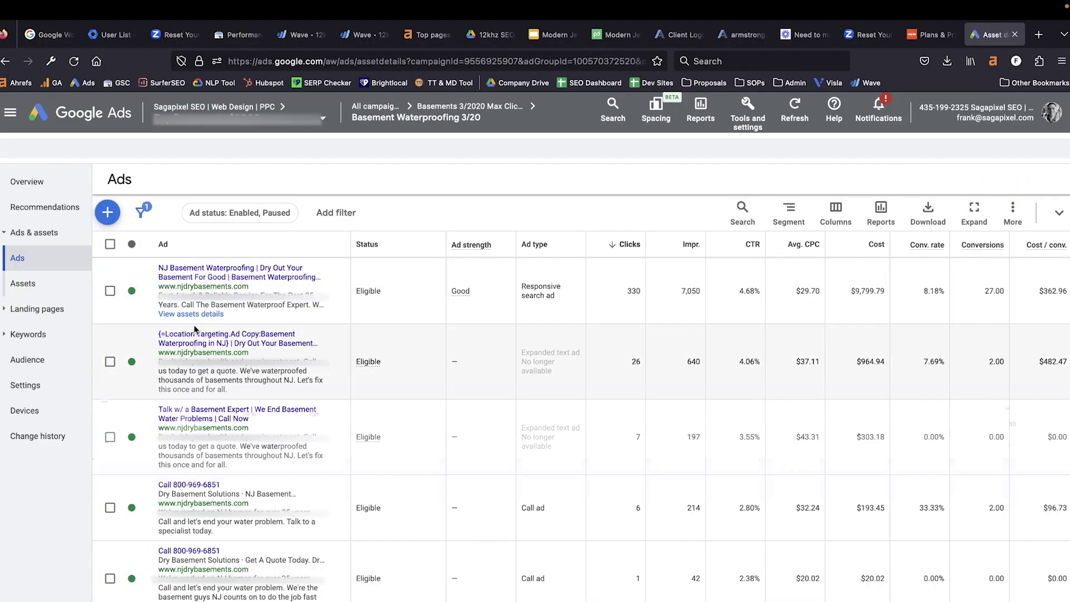
{"action": "scroll", "coordinate": [416, 309], "scroll_direction": "down", "scroll_amount": 10}
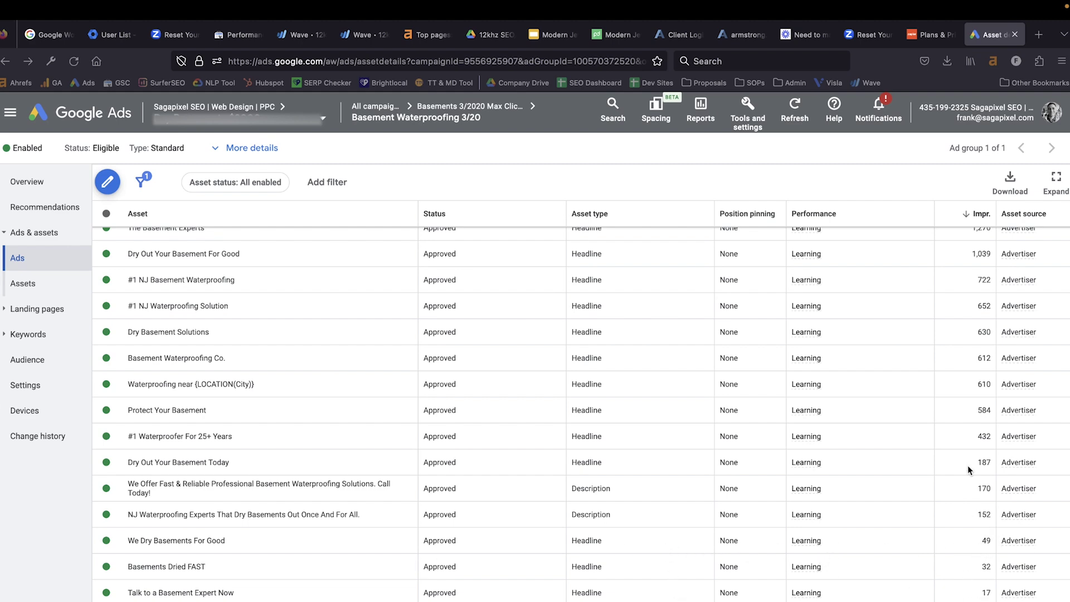
{"action": "scroll", "coordinate": [968, 465], "scroll_direction": "up", "scroll_amount": 5}
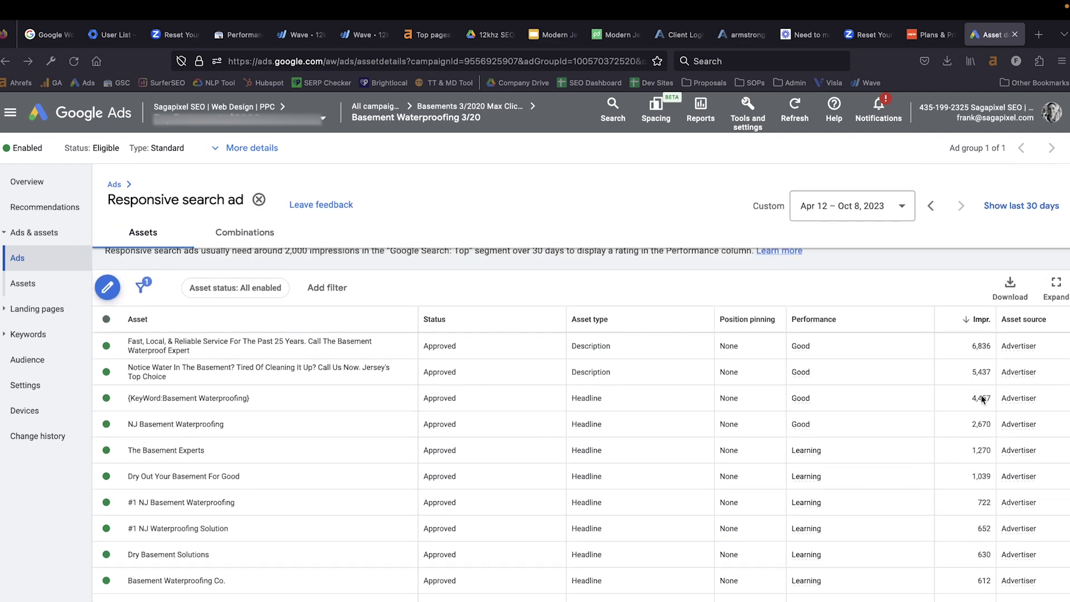
{"action": "scroll", "coordinate": [994, 406], "scroll_direction": "down", "scroll_amount": 5}
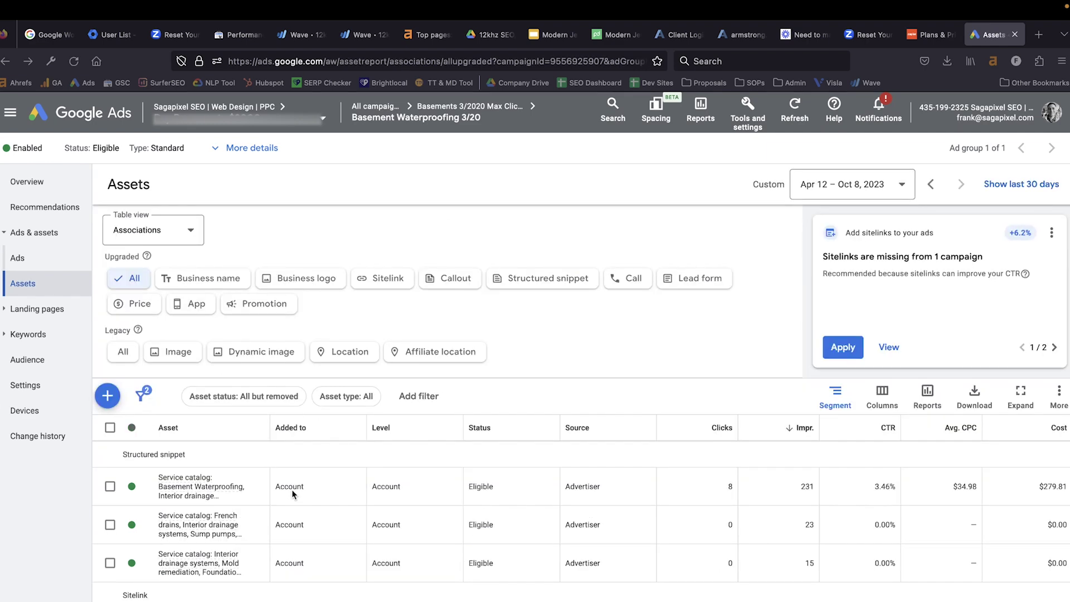
Step: Examine the ad group's structured snippet and sitelink assets, including their status and source
{"action": "scroll", "coordinate": [293, 494], "scroll_direction": "down", "scroll_amount": 2}
{"action": "scroll", "coordinate": [293, 494], "scroll_direction": "down", "scroll_amount": 1}
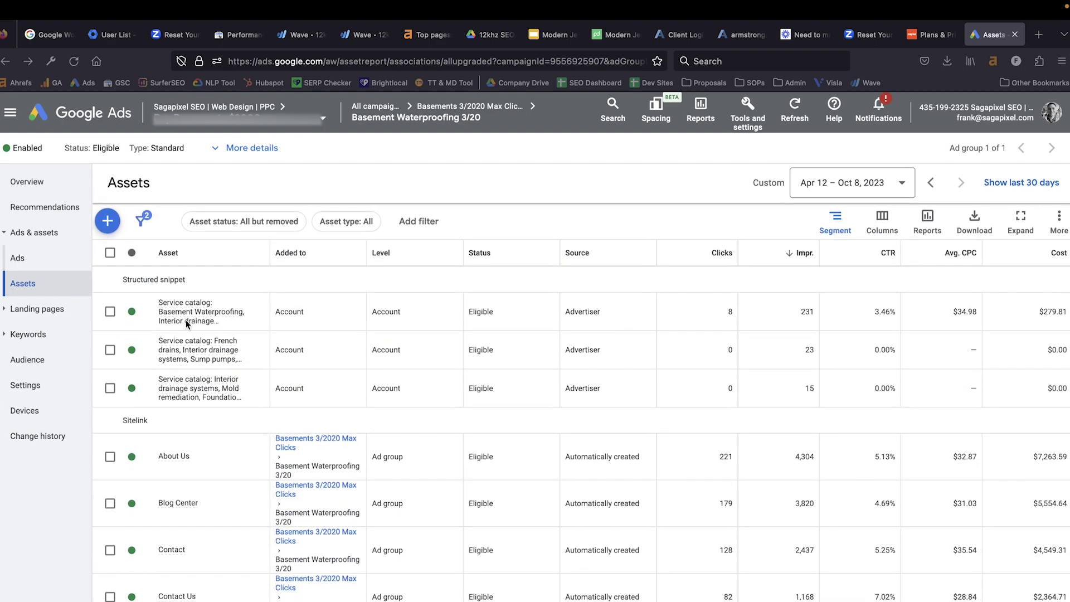
{"action": "scroll", "coordinate": [194, 388], "scroll_direction": "down", "scroll_amount": 6}
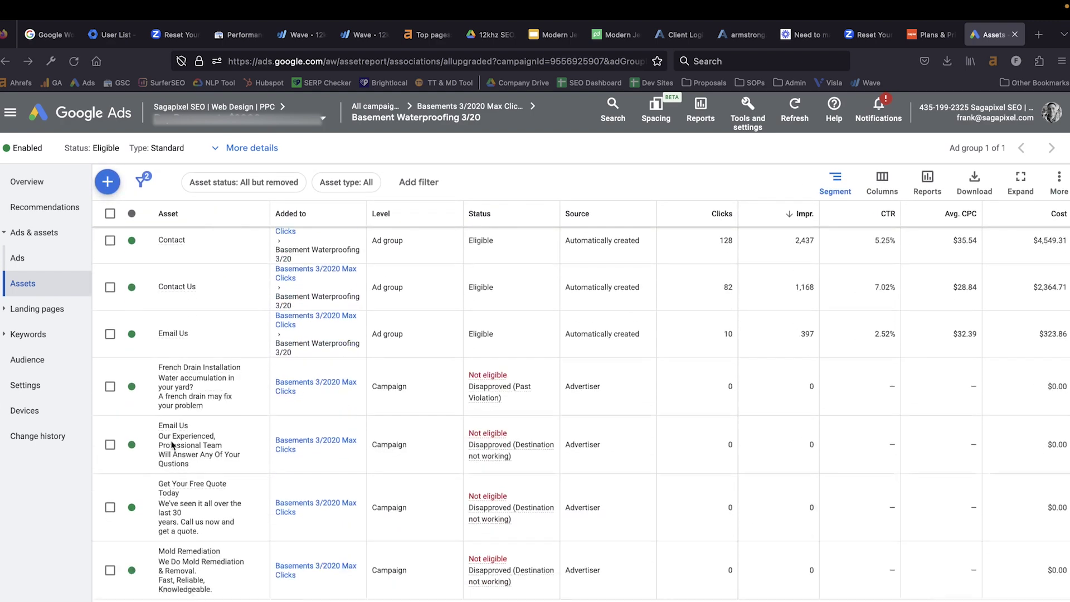
{"action": "scroll", "coordinate": [173, 444], "scroll_direction": "down", "scroll_amount": 2}
{"action": "scroll", "coordinate": [581, 413], "scroll_direction": "down", "scroll_amount": 3}
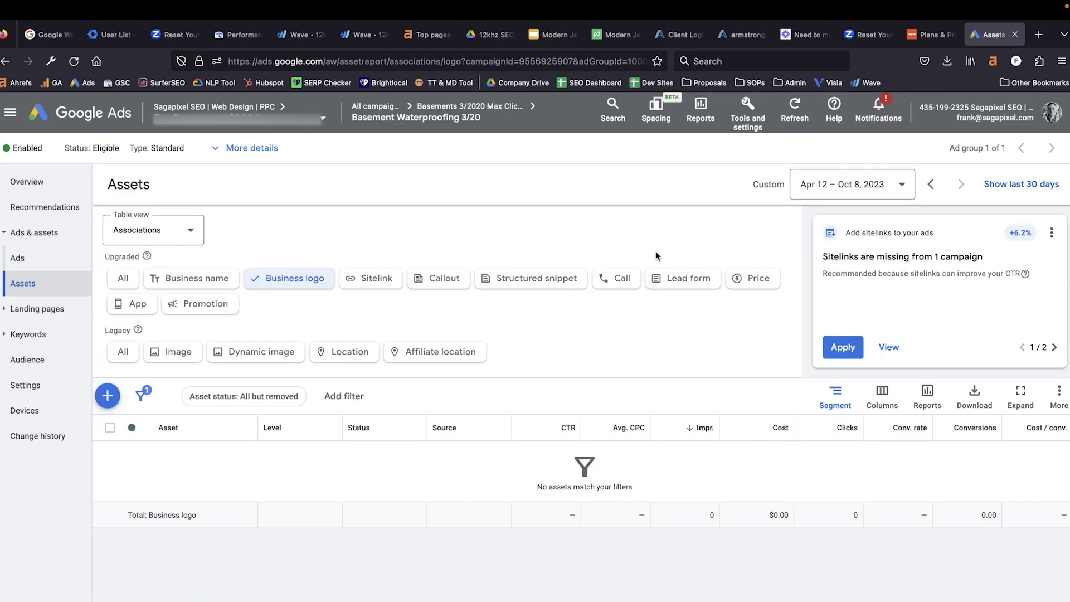
Step: Filter the asset associations in turn by Business name, Business logo, Sitelink and Callout
{"action": "left_click", "coordinate": [183, 277]}
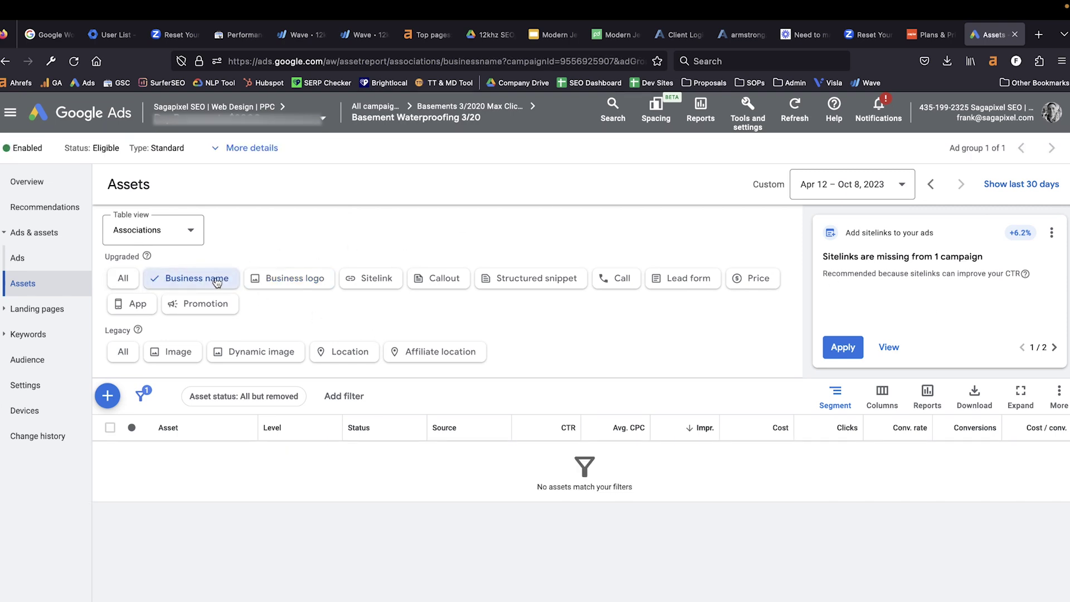
{"action": "left_click", "coordinate": [298, 286]}
{"action": "left_click", "coordinate": [368, 285]}
{"action": "left_click", "coordinate": [445, 285]}
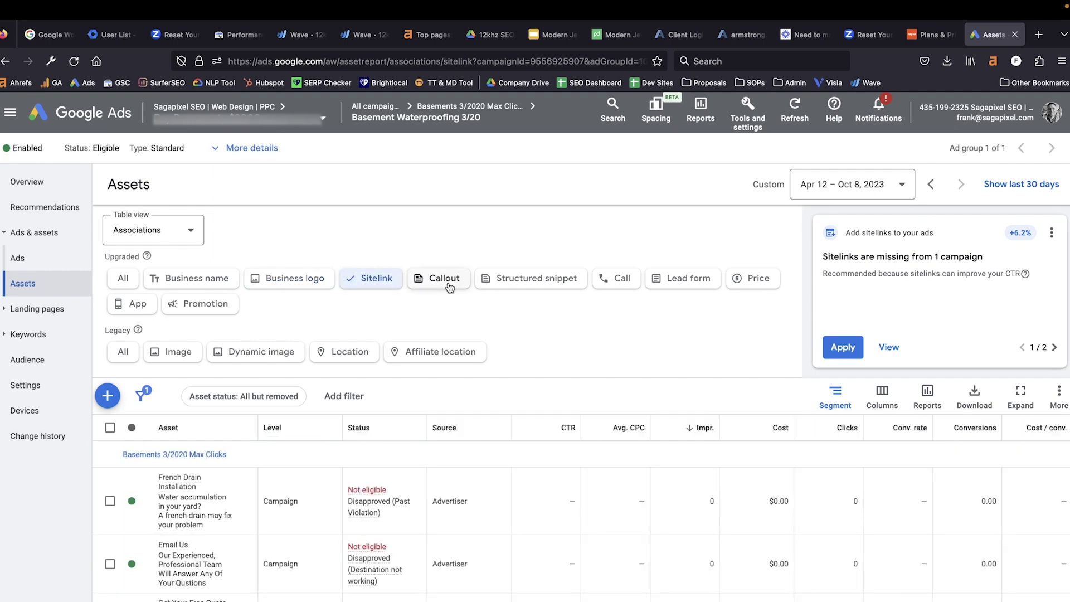
Step: Filter the asset associations in turn by Structured snippet, Lead form, Price, Location and Image
{"action": "left_click", "coordinate": [534, 285]}
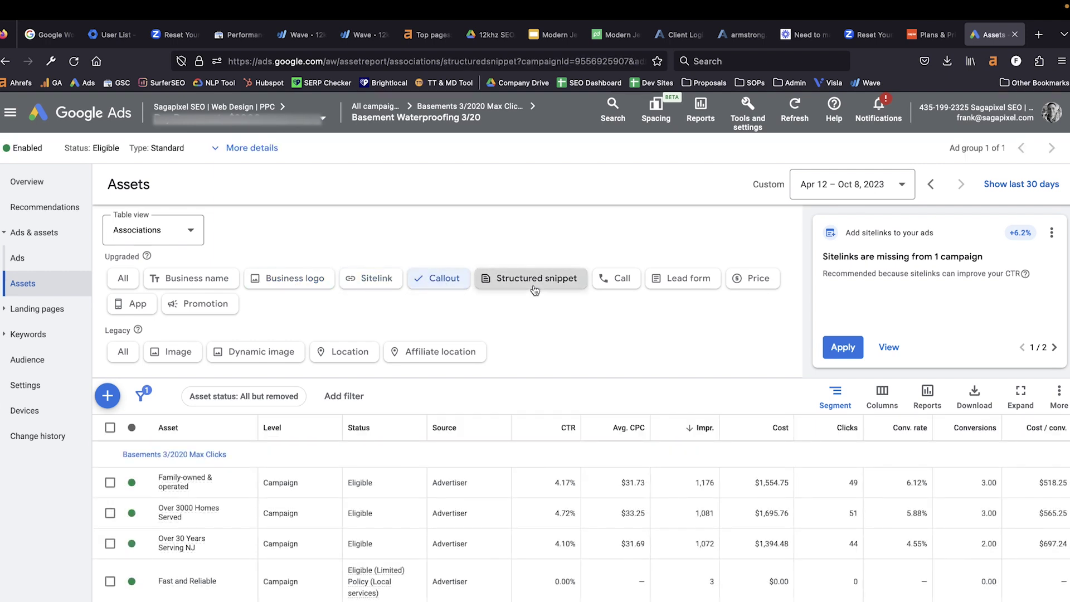
{"action": "left_click", "coordinate": [669, 287]}
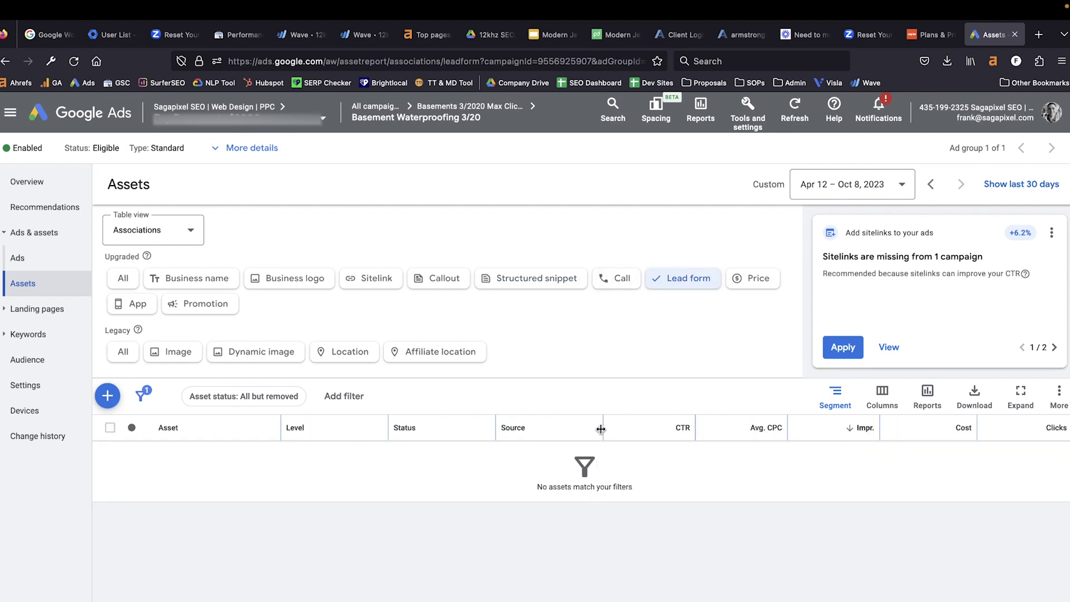
{"action": "left_click", "coordinate": [756, 280]}
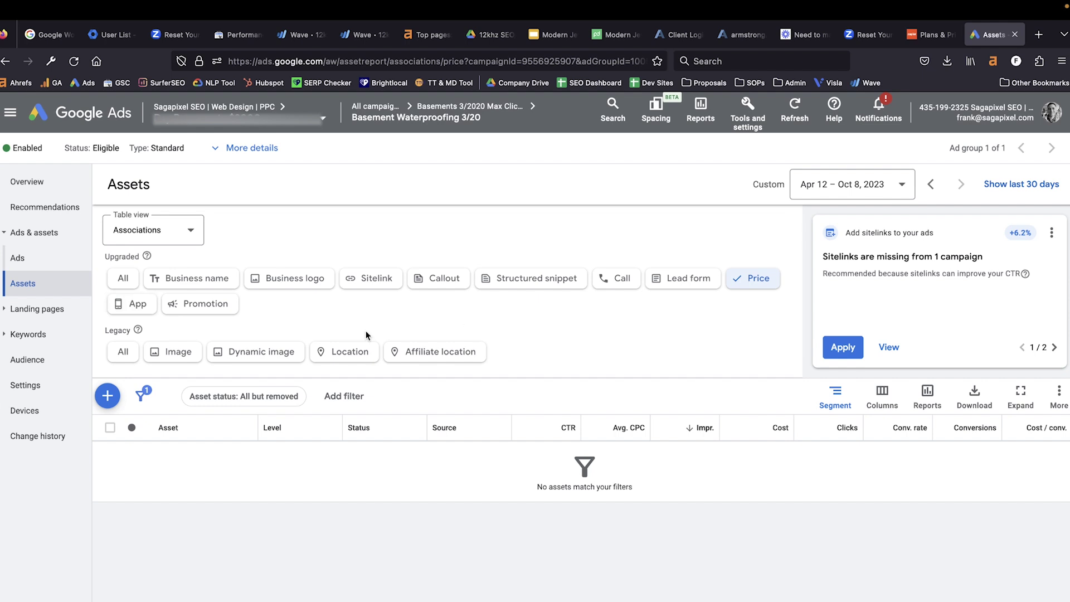
{"action": "left_click", "coordinate": [346, 361]}
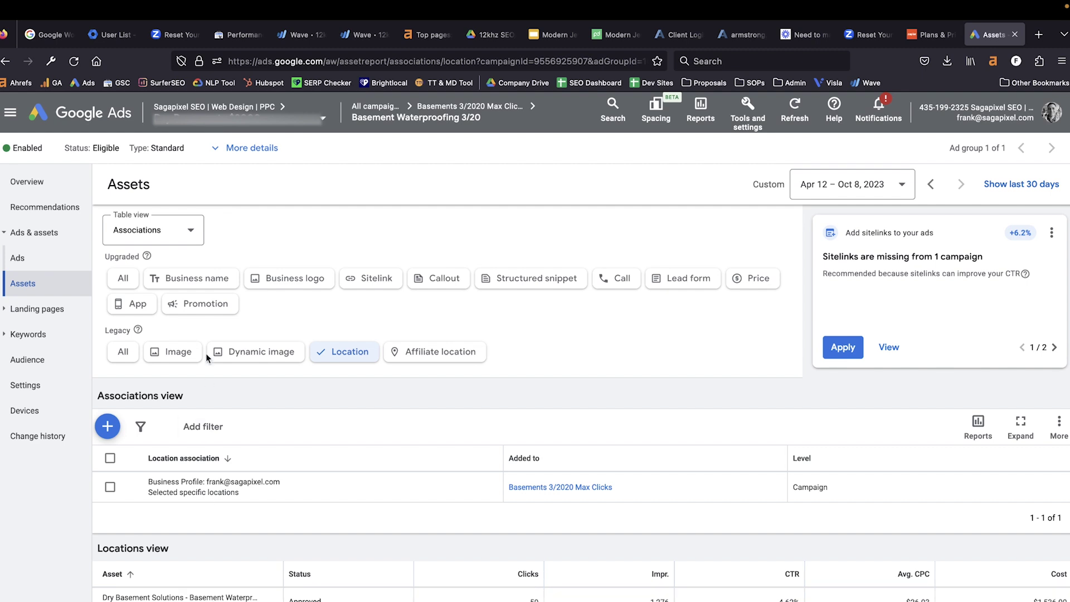
{"action": "left_click", "coordinate": [168, 362]}
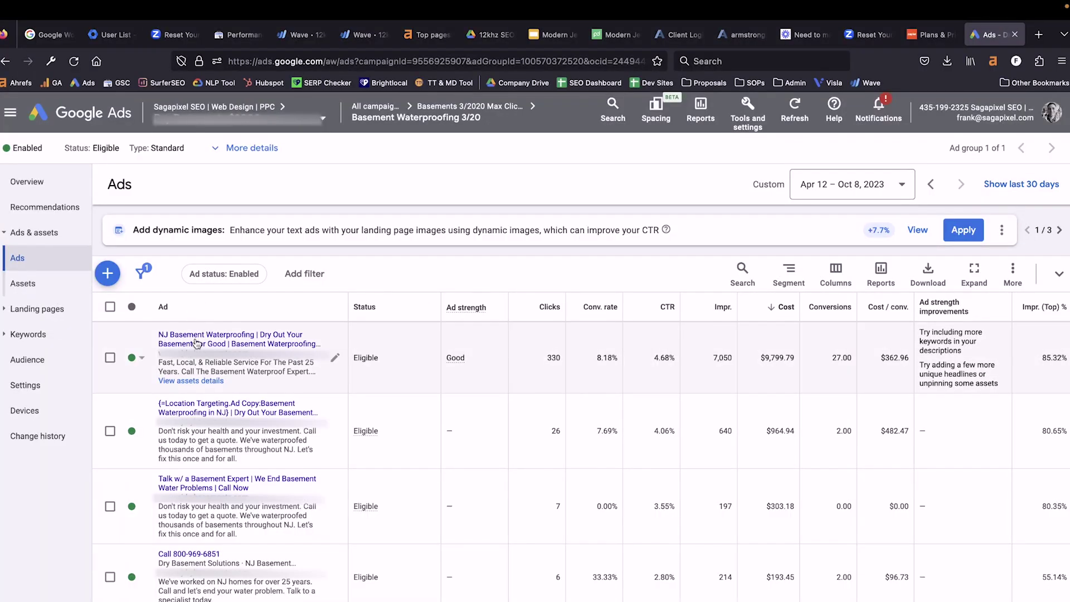
Step: Open the NJ Basement Waterproofing ad's landing page and preview it in an iPhone 11 Pro mobile view without the developer tools pane
{"action": "left_click", "coordinate": [196, 339]}
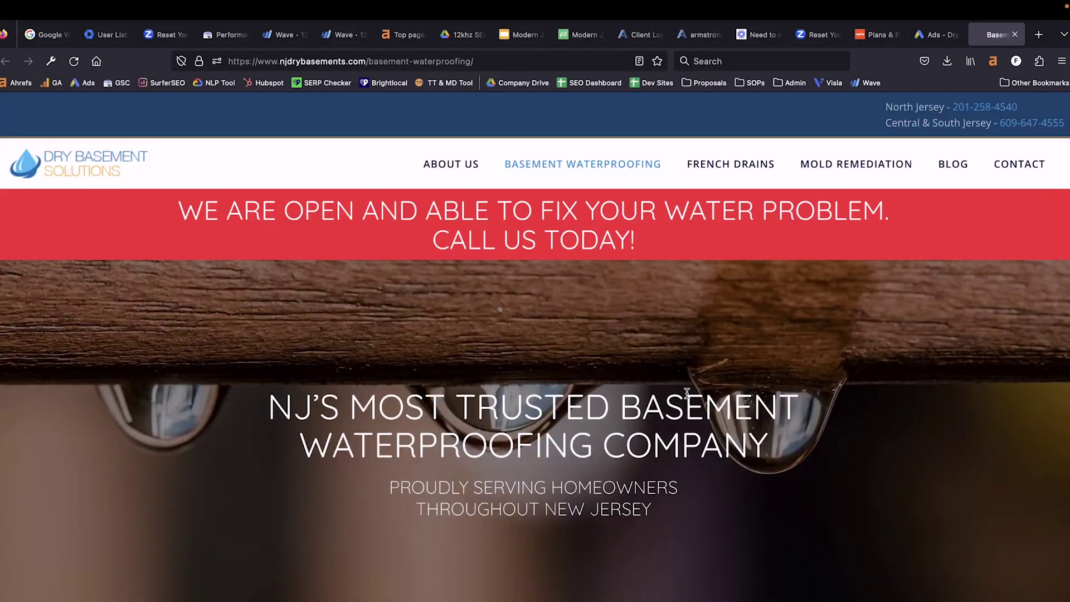
{"action": "key", "text": "super+alt+i"}
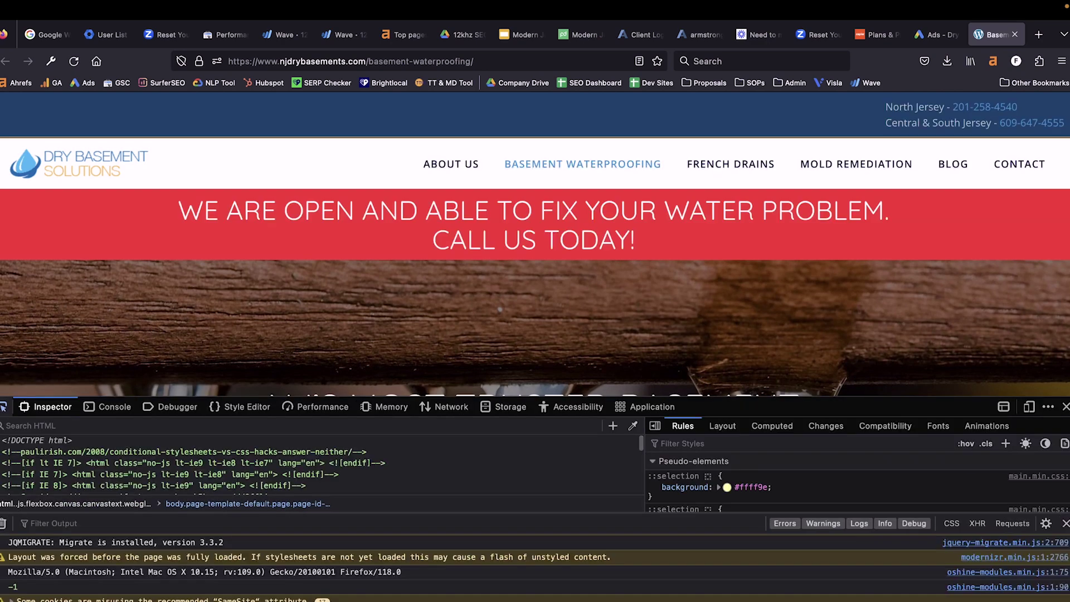
{"action": "left_click", "coordinate": [1027, 407]}
{"action": "left_click", "coordinate": [1065, 407]}
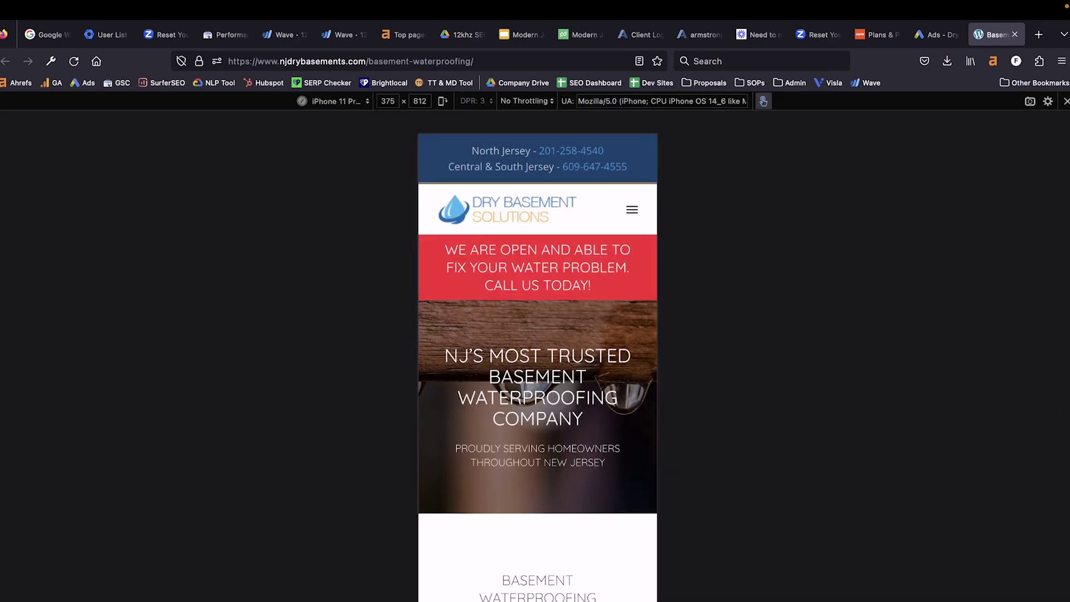
Step: Examine the mobile landing page's header, hero section, body copy and call-to-action blocks for how well they prompt visitors to get in touch
{"action": "scroll", "coordinate": [614, 397], "scroll_direction": "down", "scroll_amount": 10}
{"action": "scroll", "coordinate": [613, 396], "scroll_direction": "up", "scroll_amount": 10}
{"action": "scroll", "coordinate": [525, 344], "scroll_direction": "down", "scroll_amount": 15}
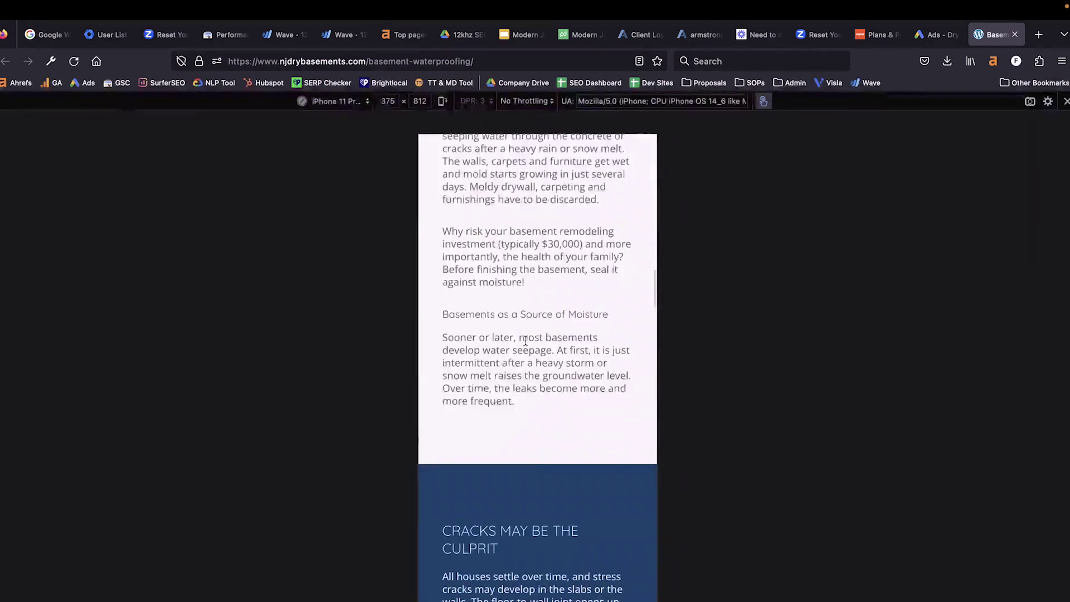
{"action": "scroll", "coordinate": [525, 341], "scroll_direction": "down", "scroll_amount": 15}
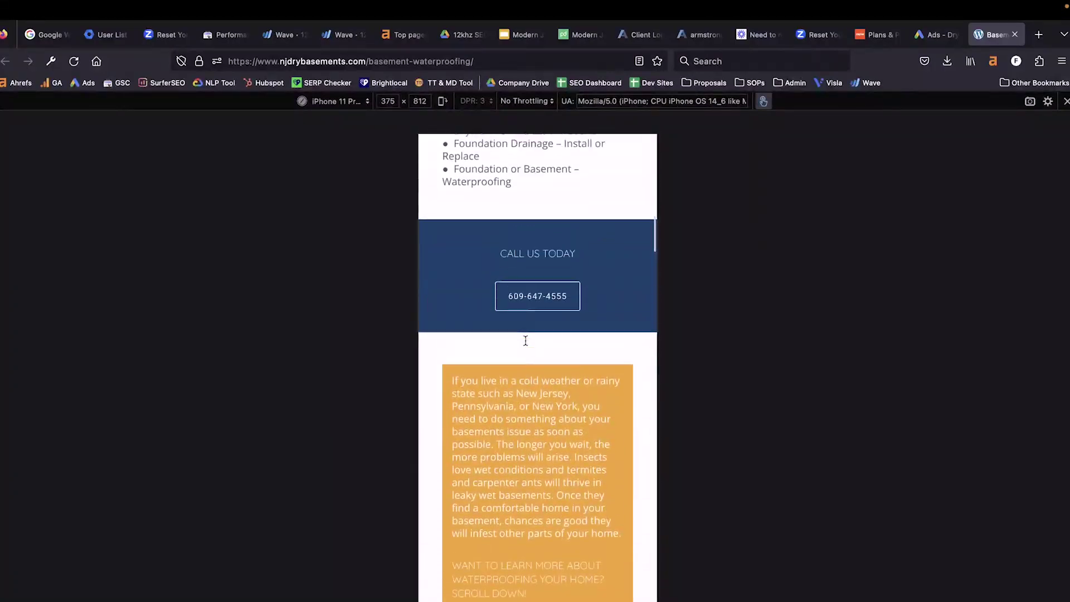
{"action": "scroll", "coordinate": [526, 341], "scroll_direction": "up", "scroll_amount": 20}
{"action": "scroll", "coordinate": [525, 341], "scroll_direction": "up", "scroll_amount": 3}
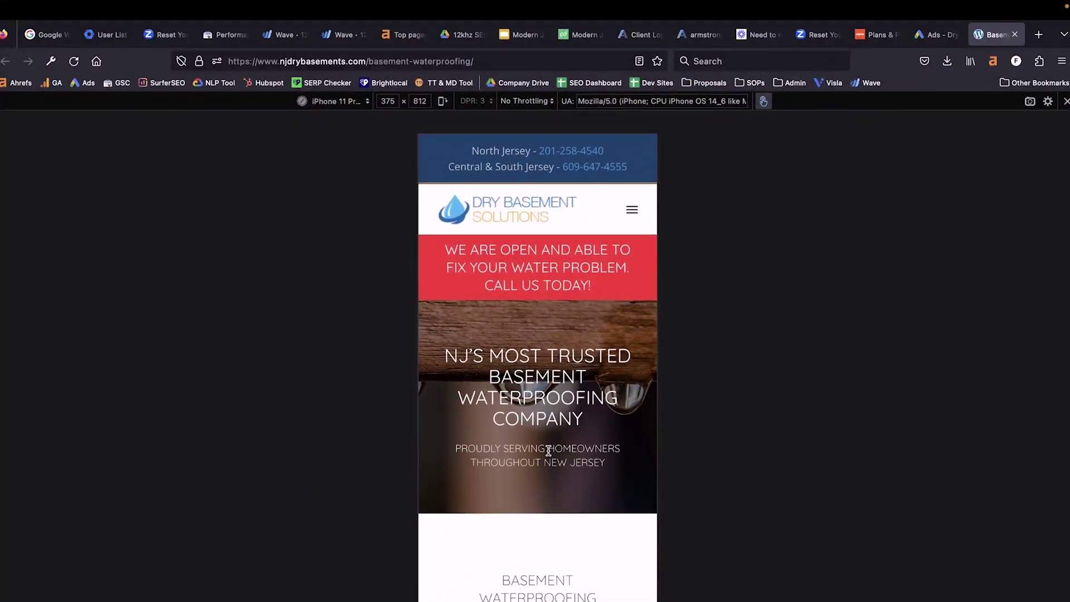
{"action": "scroll", "coordinate": [548, 451], "scroll_direction": "down", "scroll_amount": 3}
{"action": "scroll", "coordinate": [549, 455], "scroll_direction": "down", "scroll_amount": 3}
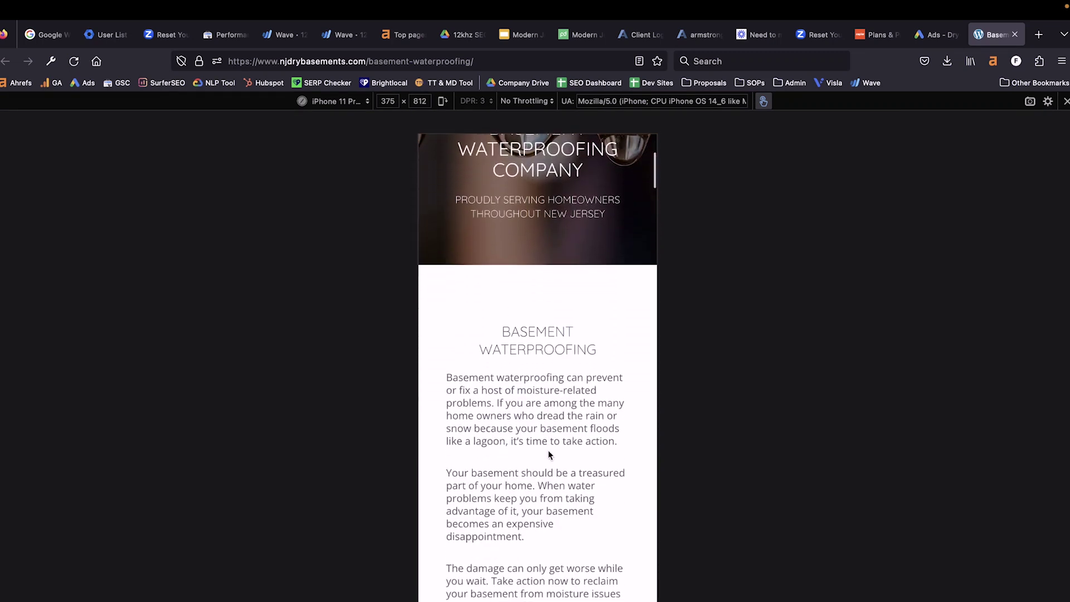
{"action": "scroll", "coordinate": [549, 454], "scroll_direction": "down", "scroll_amount": 6}
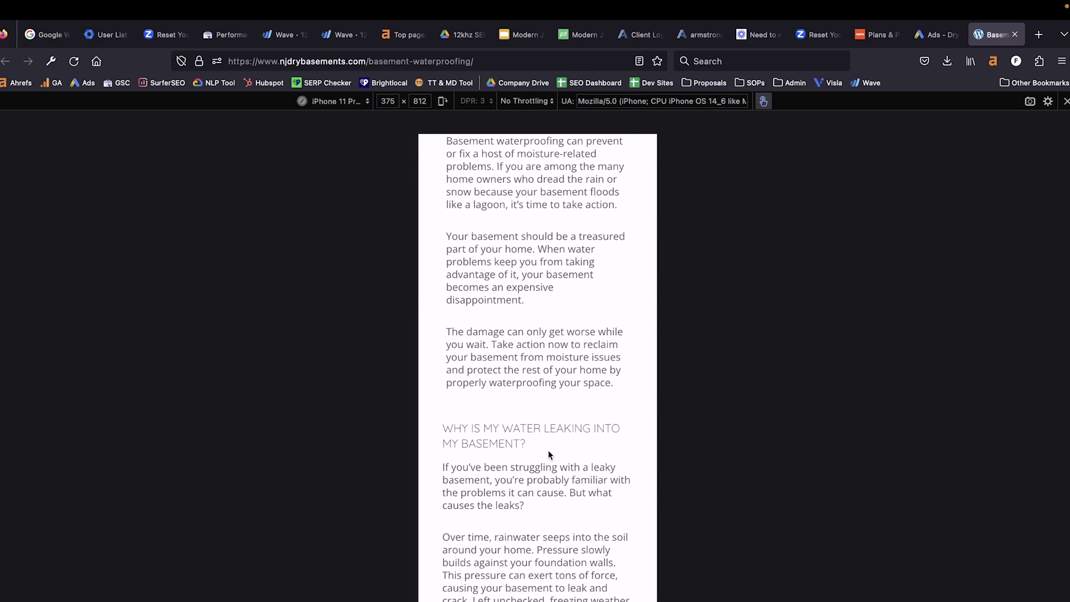
{"action": "scroll", "coordinate": [547, 450], "scroll_direction": "down", "scroll_amount": 15}
{"action": "scroll", "coordinate": [547, 450], "scroll_direction": "up", "scroll_amount": 20}
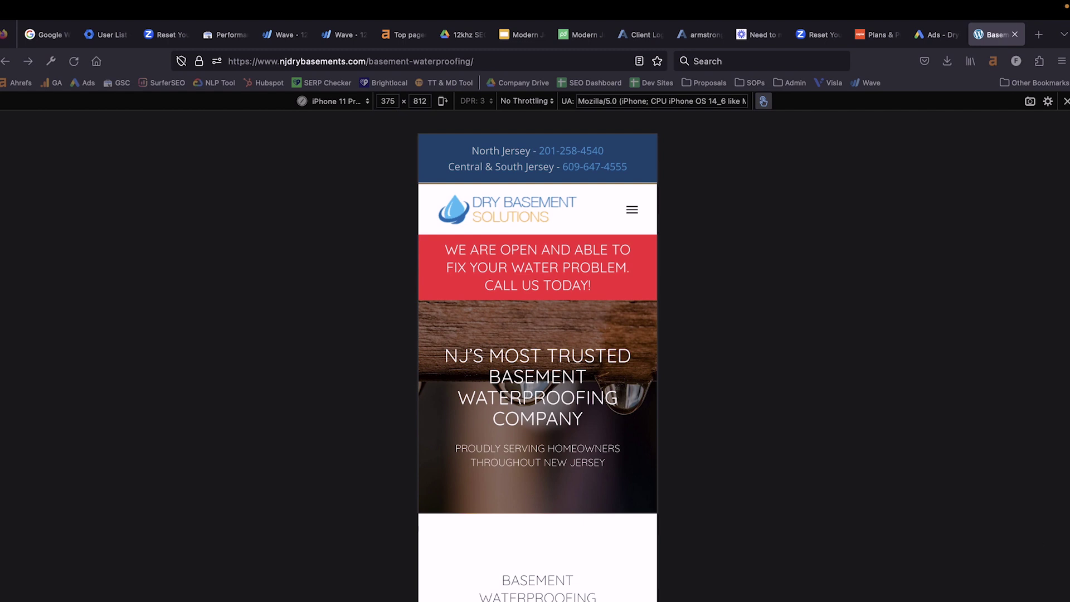
{"action": "scroll", "coordinate": [427, 416], "scroll_direction": "down", "scroll_amount": 3}
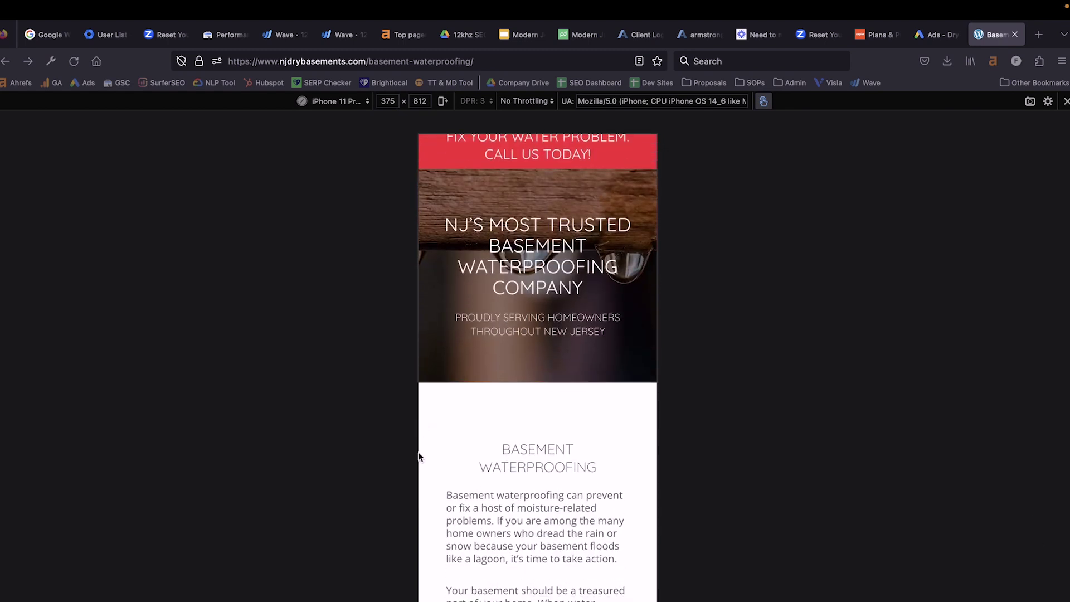
{"action": "scroll", "coordinate": [576, 443], "scroll_direction": "up", "scroll_amount": 2}
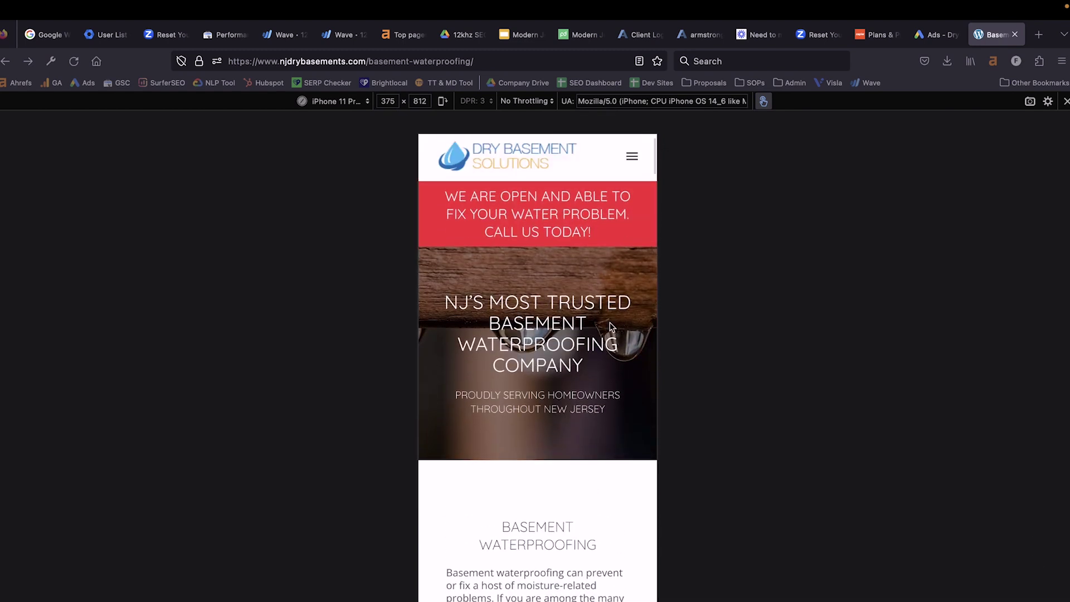
{"action": "scroll", "coordinate": [539, 326], "scroll_direction": "down", "scroll_amount": 1}
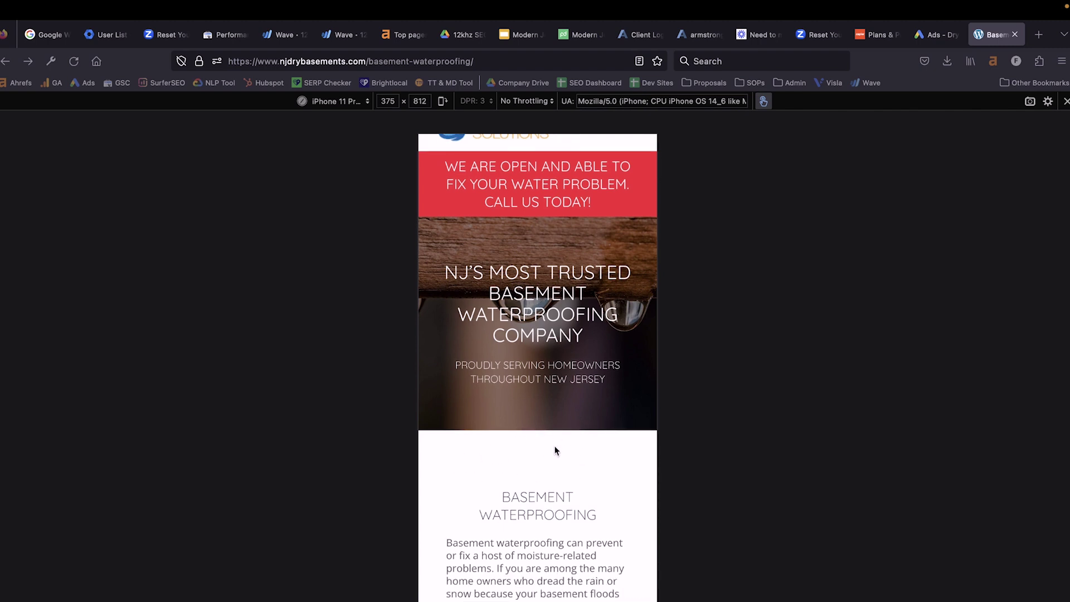
{"action": "scroll", "coordinate": [555, 450], "scroll_direction": "down", "scroll_amount": 5}
{"action": "scroll", "coordinate": [549, 435], "scroll_direction": "down", "scroll_amount": 15}
{"action": "scroll", "coordinate": [549, 435], "scroll_direction": "up", "scroll_amount": 3}
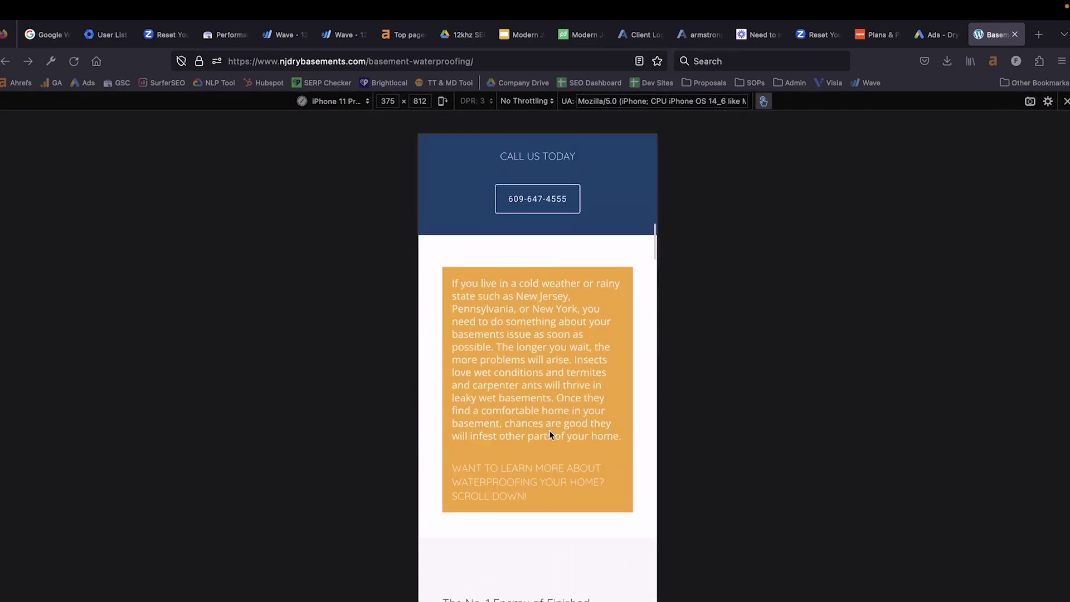